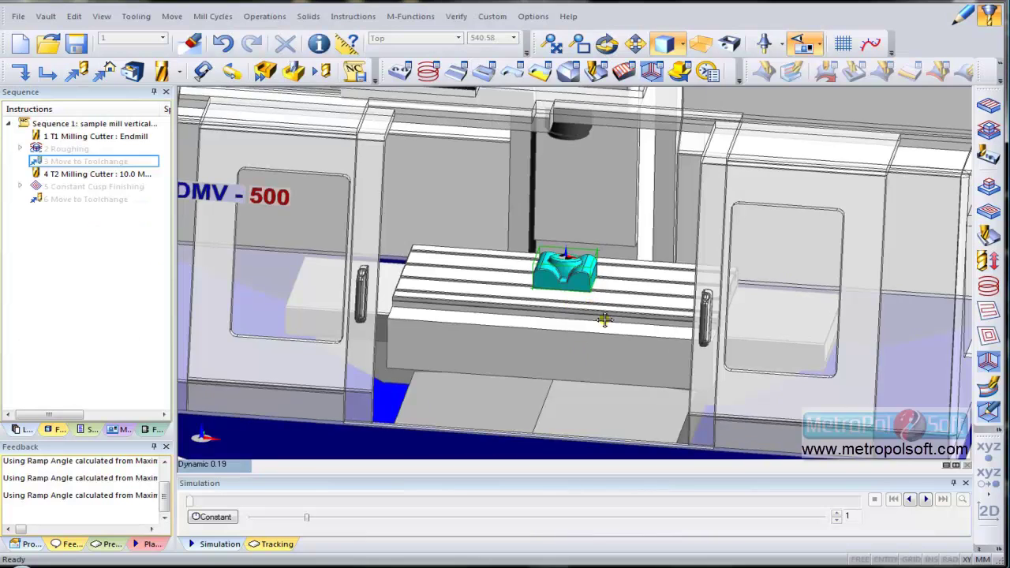
# Show the cyan part on the machine table, with roughing and constant cusp operations already in the sequence.
pyautogui.scroll(5, 604, 320)
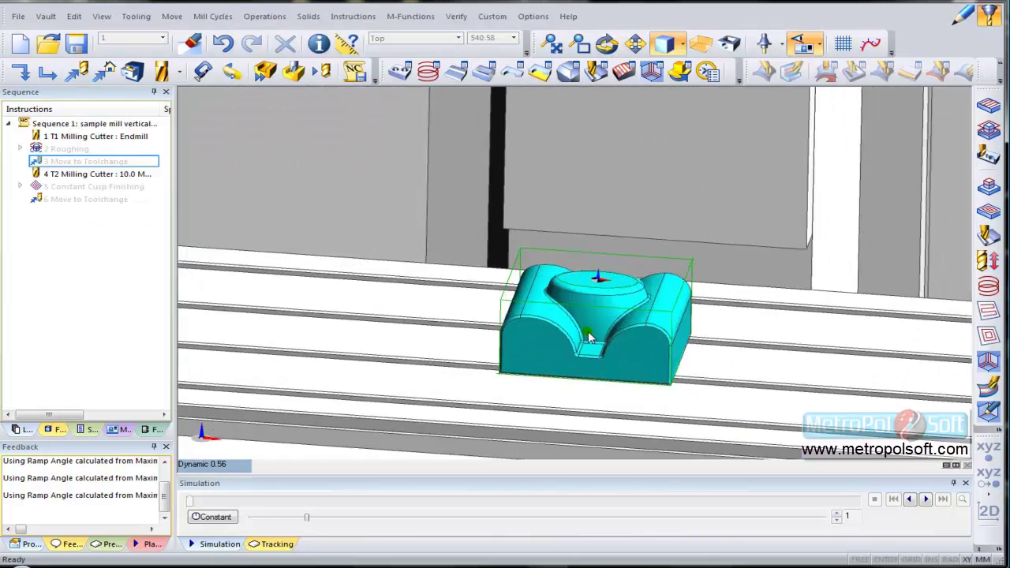
pyautogui.scroll(2, 589, 337)
pyautogui.scroll(2, 582, 314)
pyautogui.scroll(2, 554, 368)
pyautogui.scroll(2, 547, 342)
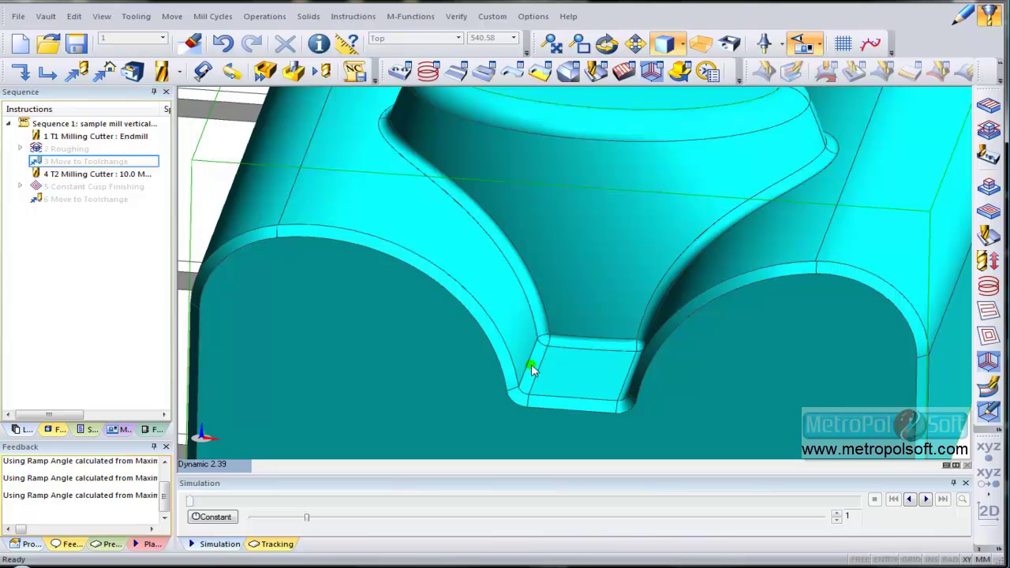
pyautogui.scroll(-2, 531, 364)
pyautogui.scroll(-2, 575, 318)
pyautogui.scroll(-2, 624, 310)
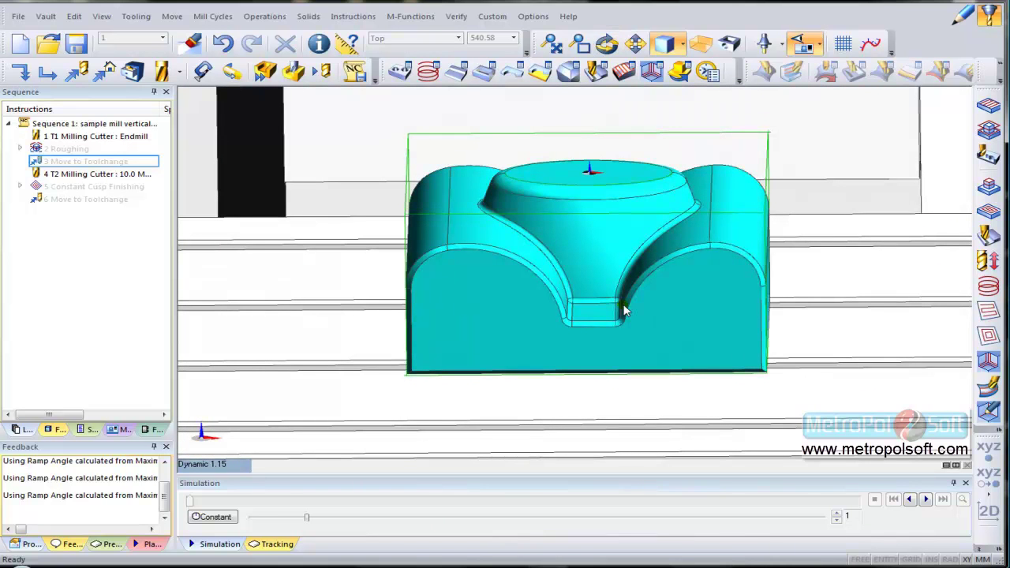
pyautogui.moveTo(581, 293); pyautogui.dragTo(533, 306, button='middle')
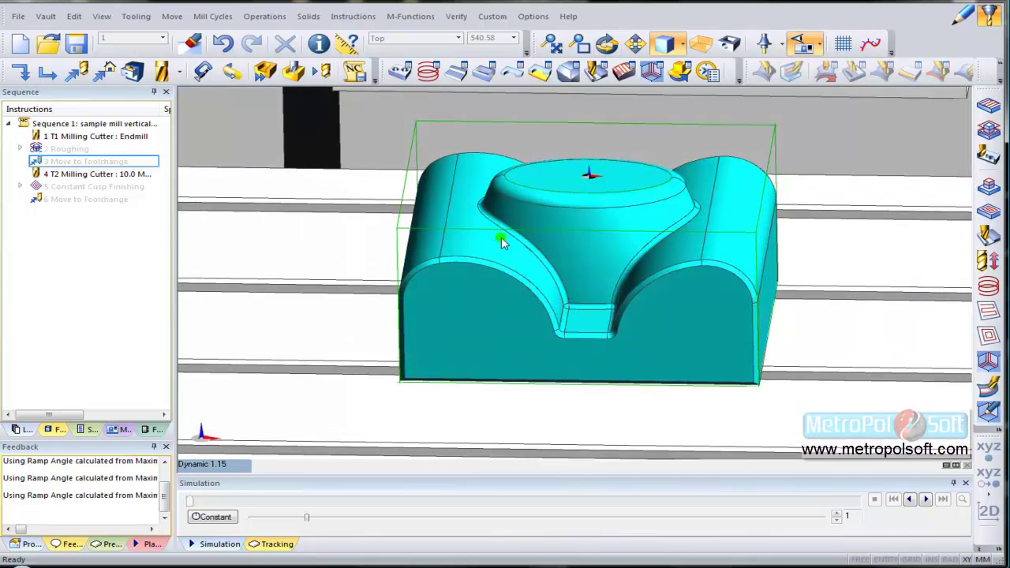
pyautogui.click(266, 71)
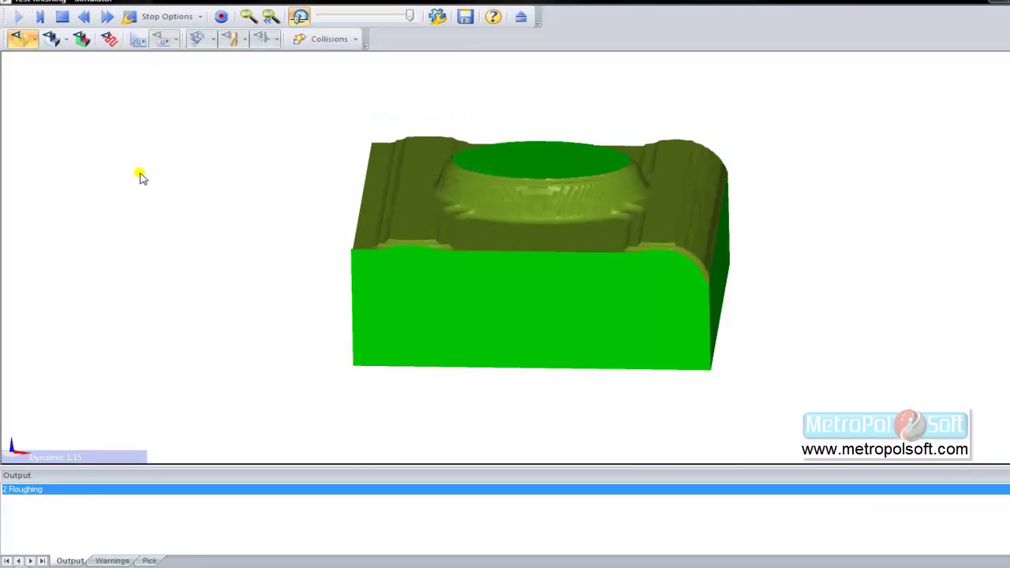
pyautogui.click(81, 39)
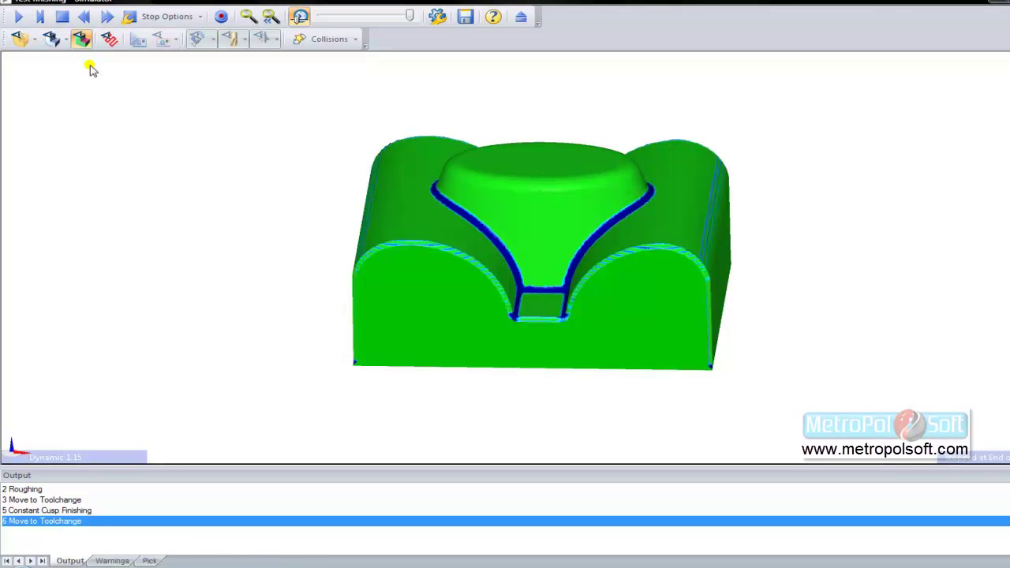
pyautogui.moveTo(475, 213)
pyautogui.mouseDown()
pyautogui.moveTo(510, 236)
pyautogui.moveTo(487, 135)
pyautogui.mouseUp()
pyautogui.moveTo(649, 170)
pyautogui.mouseDown()
pyautogui.moveTo(563, 284)
pyautogui.moveTo(515, 232)
pyautogui.moveTo(524, 239)
pyautogui.moveTo(505, 244)
pyautogui.moveTo(537, 251)
pyautogui.mouseUp()
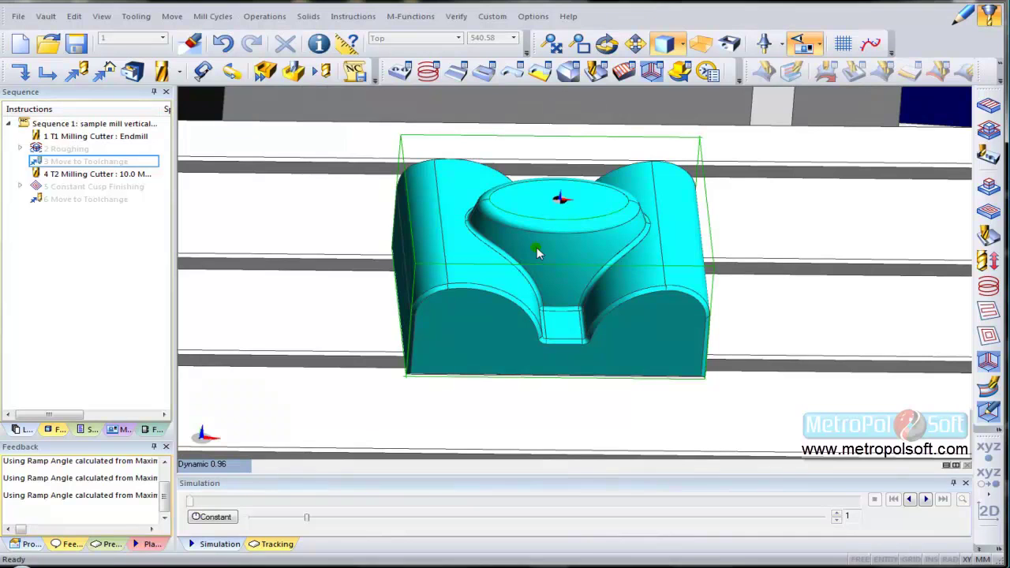
# Load the 5.0 mm Ball Nose Mill - Long Series from the toolstore into a new milling cutter.
pyautogui.click(984, 363)
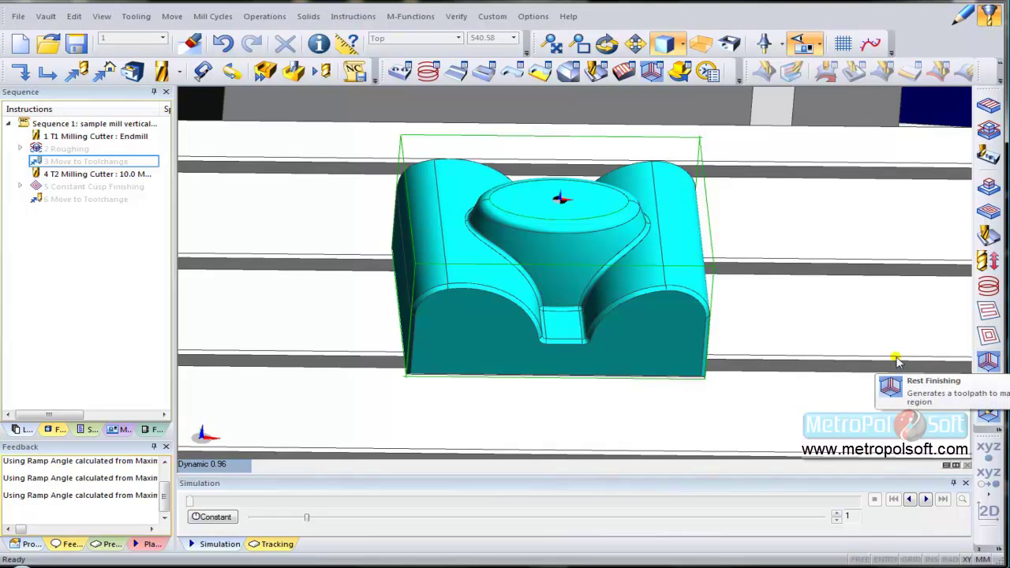
pyautogui.moveTo(508, 285); pyautogui.dragTo(615, 280, button='middle')
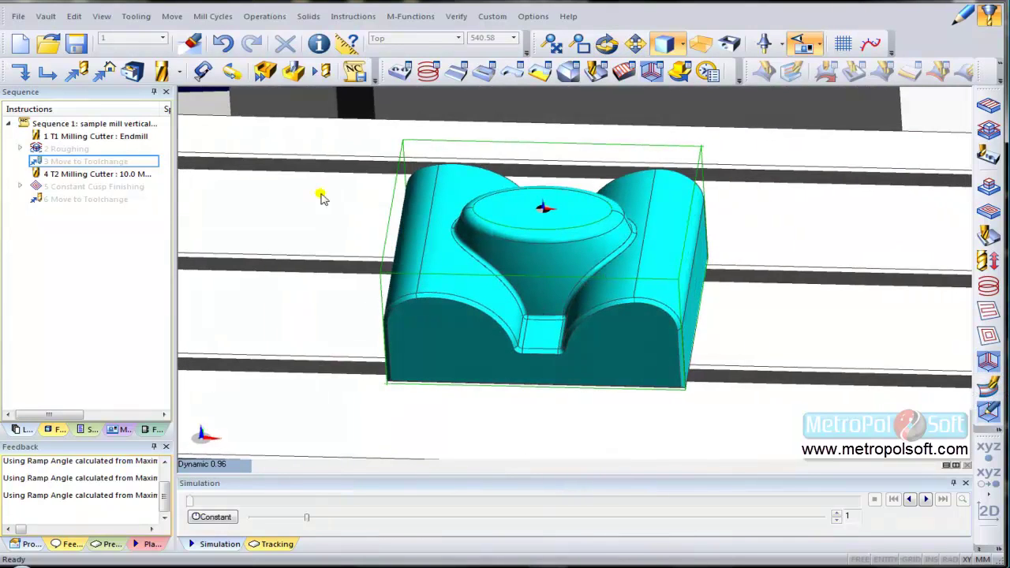
pyautogui.click(181, 76)
pyautogui.click(192, 110)
pyautogui.click(308, 182)
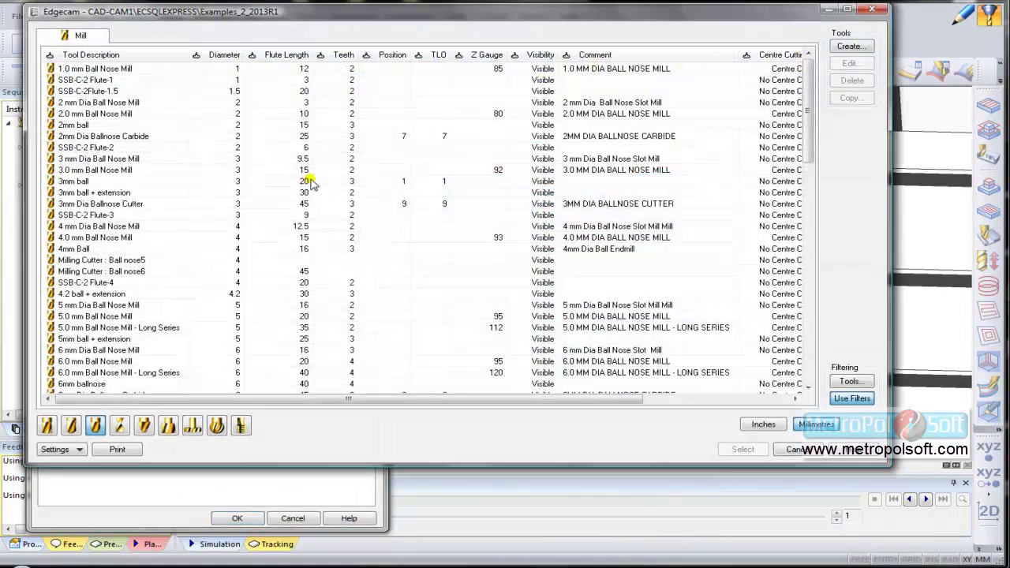
pyautogui.click(100, 328)
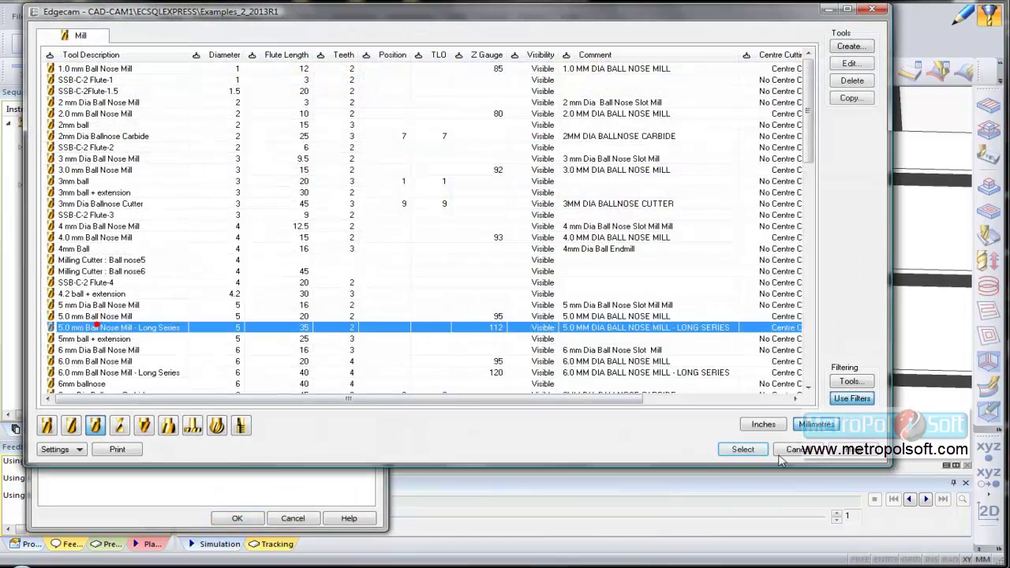
pyautogui.click(742, 449)
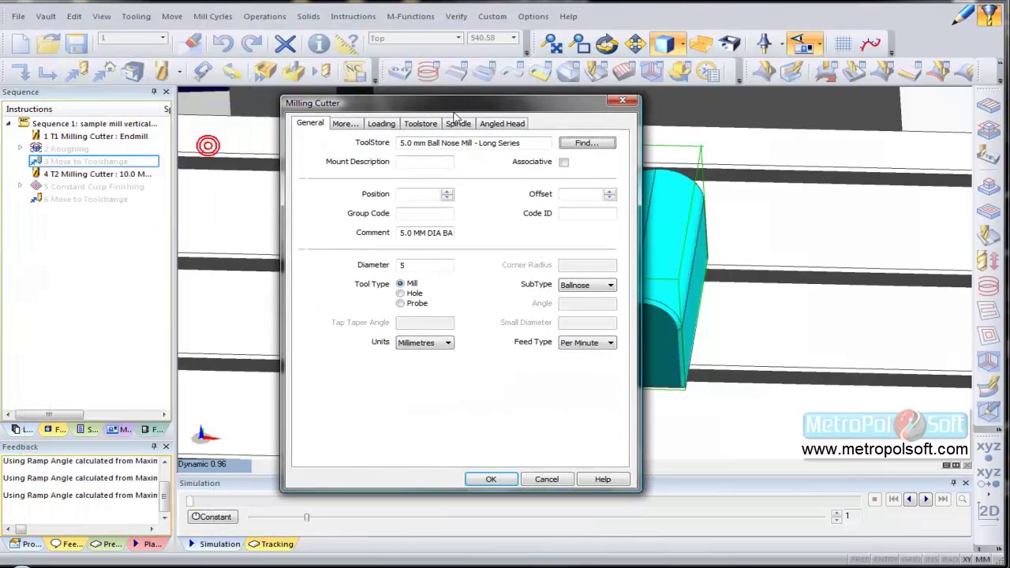
# Give the cutter turret position 3 and a magenta display colour, and create it as T3.
pyautogui.click(404, 194)
pyautogui.write('3')
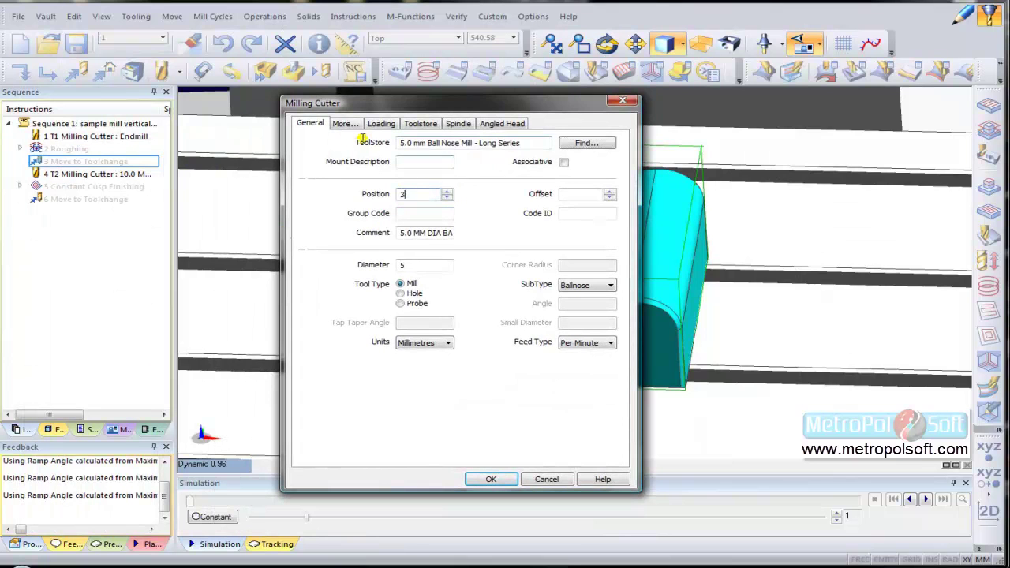
pyautogui.click(345, 123)
pyautogui.click(446, 399)
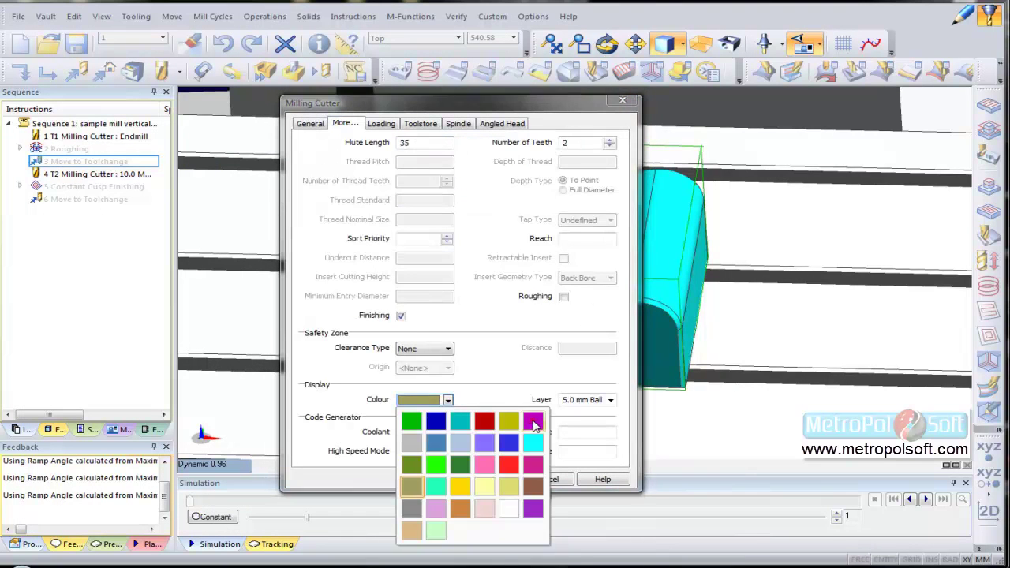
pyautogui.click(533, 421)
pyautogui.click(507, 479)
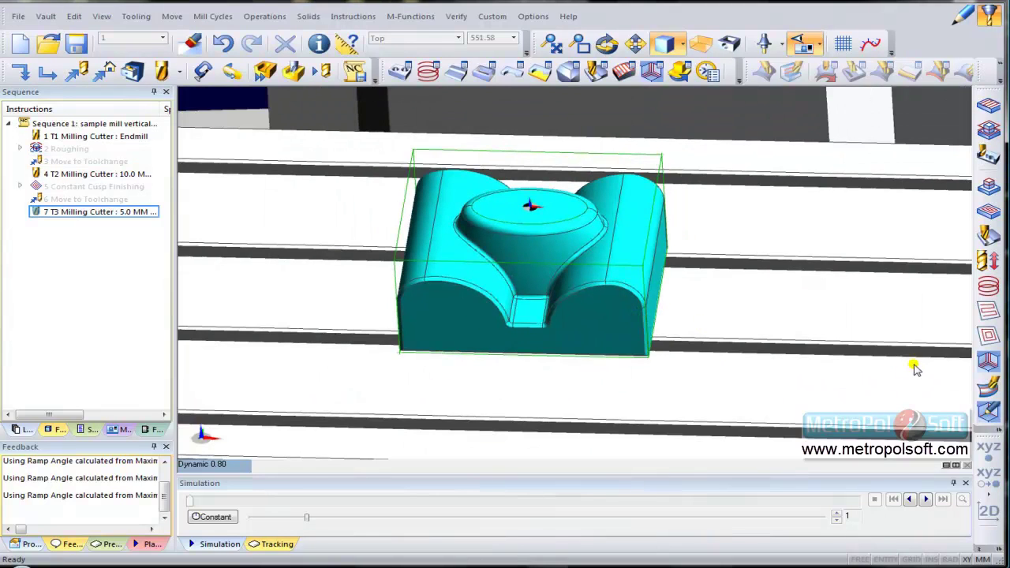
# Start a Rest Finishing cycle, keeping Optimised milling and a stepover of 20.
pyautogui.click(991, 362)
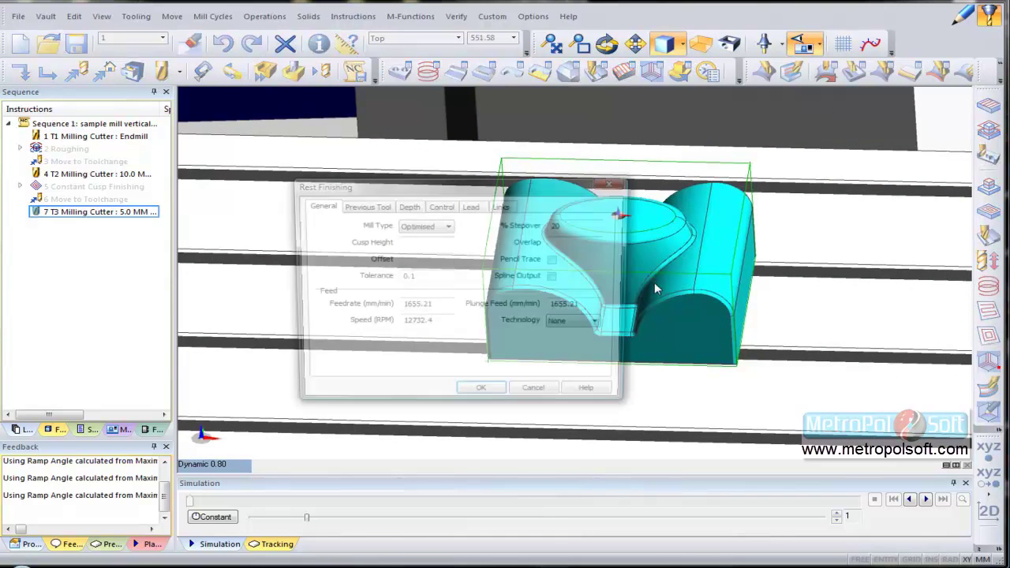
pyautogui.moveTo(377, 187); pyautogui.dragTo(152, 139)
pyautogui.click(195, 180)
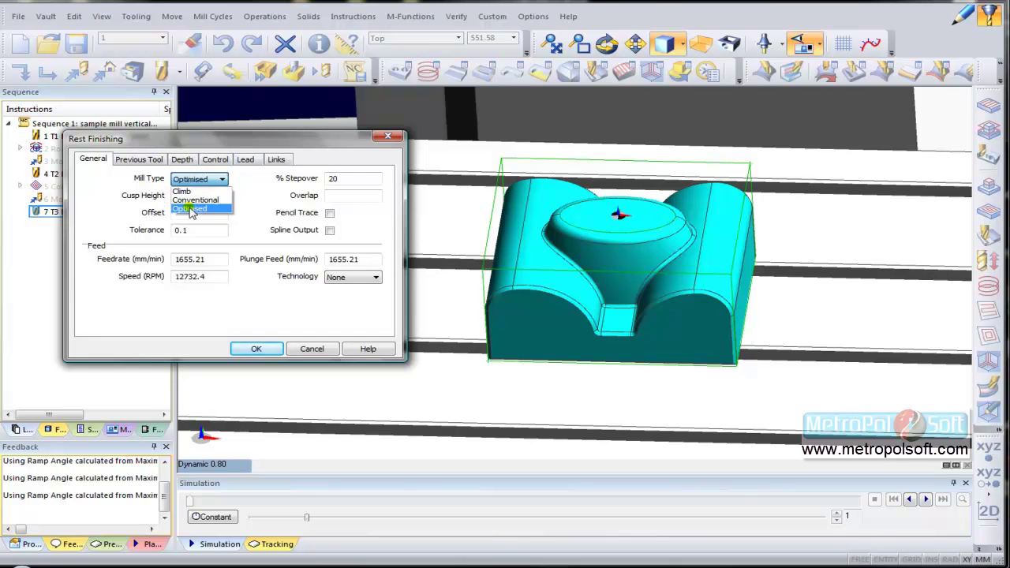
pyautogui.click(189, 208)
pyautogui.doubleClick(352, 178)
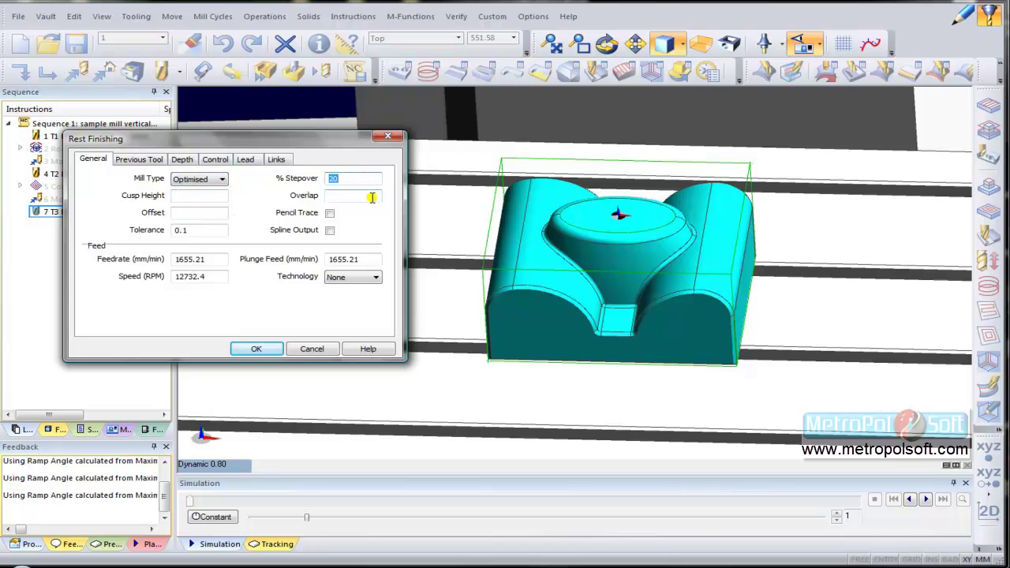
pyautogui.click(363, 182)
pyautogui.click(203, 197)
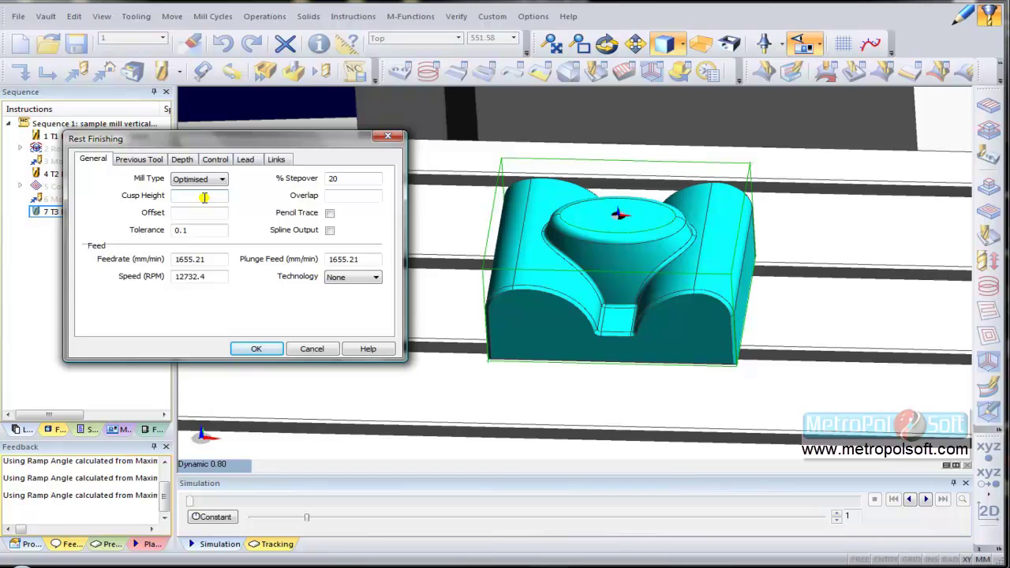
pyautogui.click(330, 197)
pyautogui.click(330, 197)
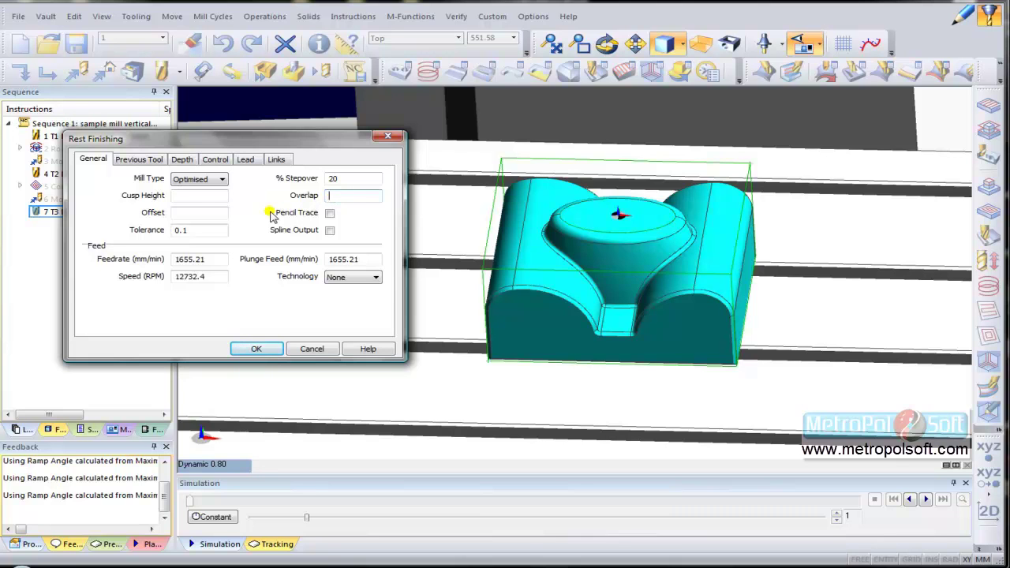
pyautogui.click(199, 217)
# Set tolerance 0.01, feedrate 1500, plunge feed 300 and spindle speed 3500.
pyautogui.click(180, 229)
pyautogui.write('0')
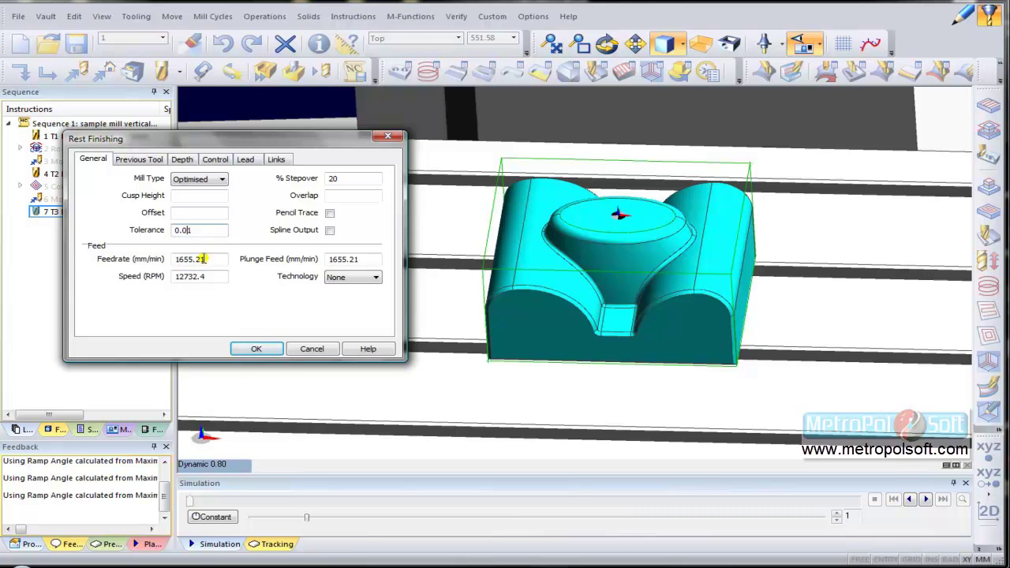
pyautogui.moveTo(210, 258); pyautogui.dragTo(148, 261)
pyautogui.write('1500')
pyautogui.click(364, 260)
pyautogui.doubleClick(348, 260)
pyautogui.press('BackSpace')
pyautogui.write('300')
pyautogui.doubleClick(211, 275)
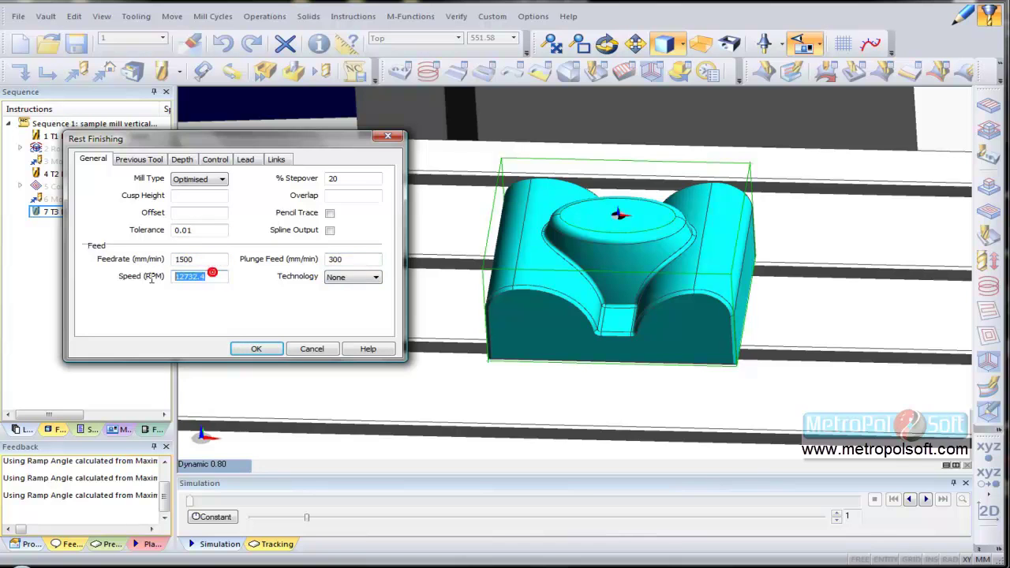
pyautogui.write('3500')
pyautogui.click(146, 161)
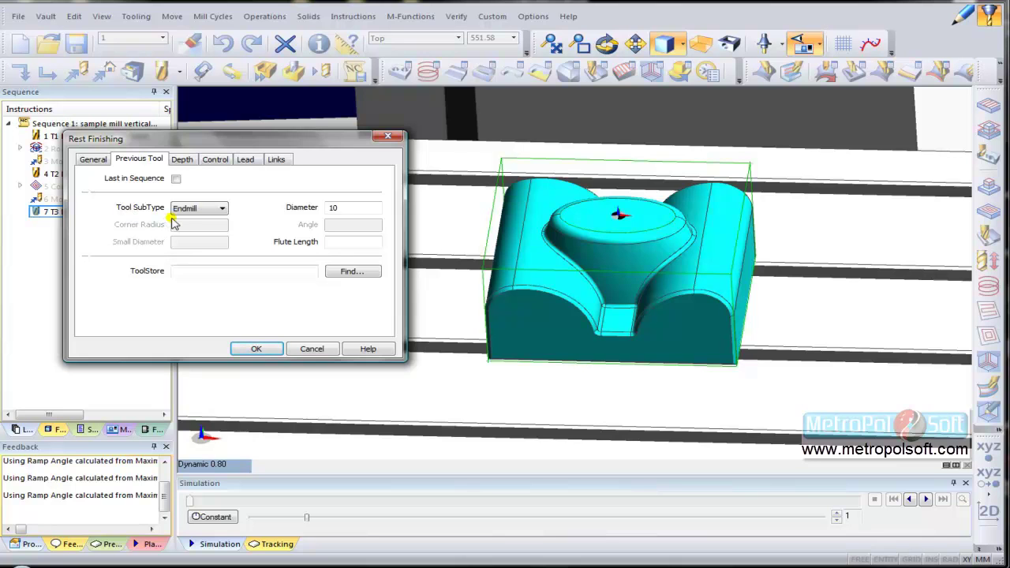
# Make the previous tool a Ballnose of diameter 10, then review the depth clearance of 5.
pyautogui.click(213, 207)
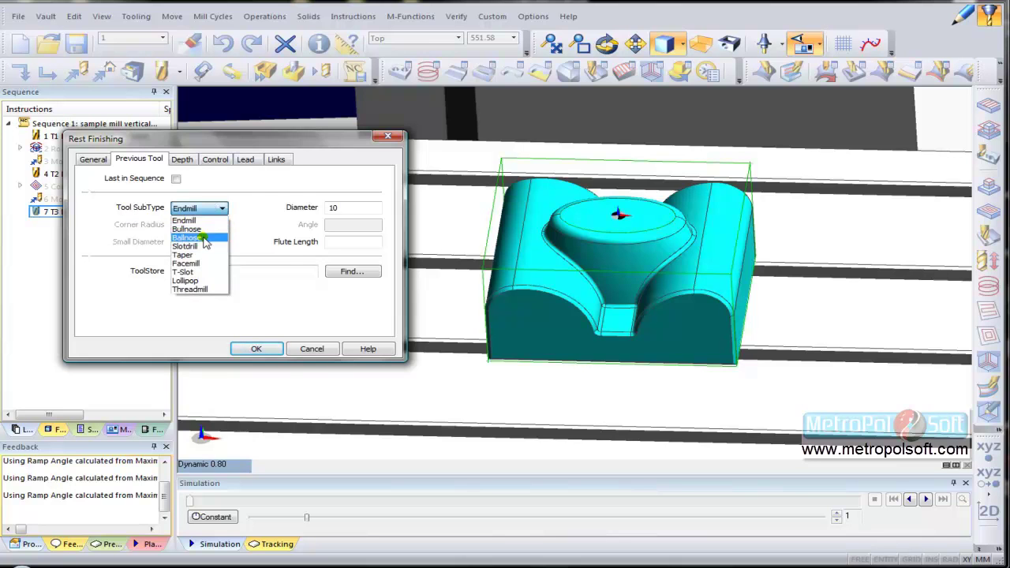
pyautogui.click(202, 234)
pyautogui.doubleClick(342, 207)
pyautogui.click(344, 207)
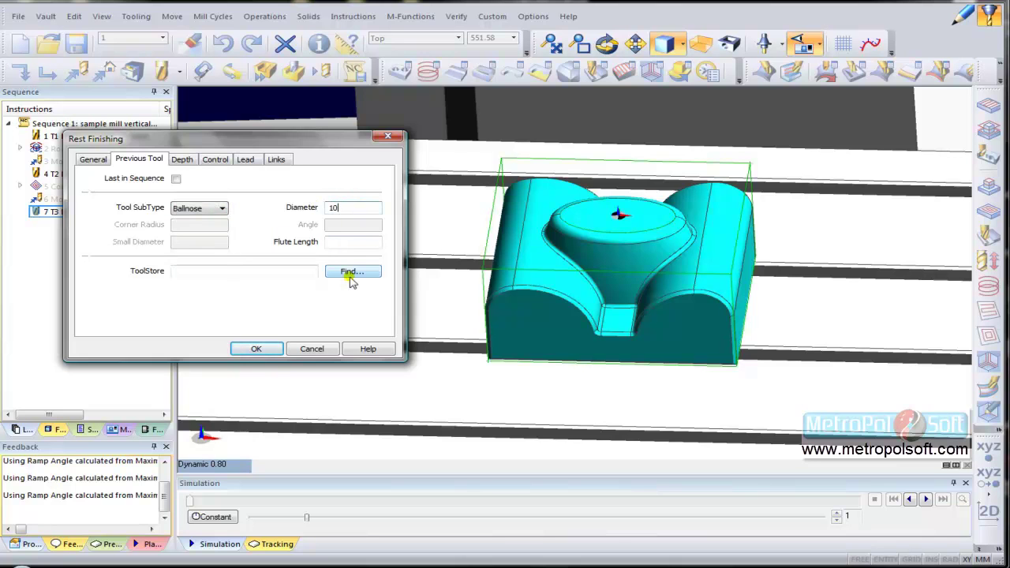
pyautogui.click(182, 159)
pyautogui.click(192, 179)
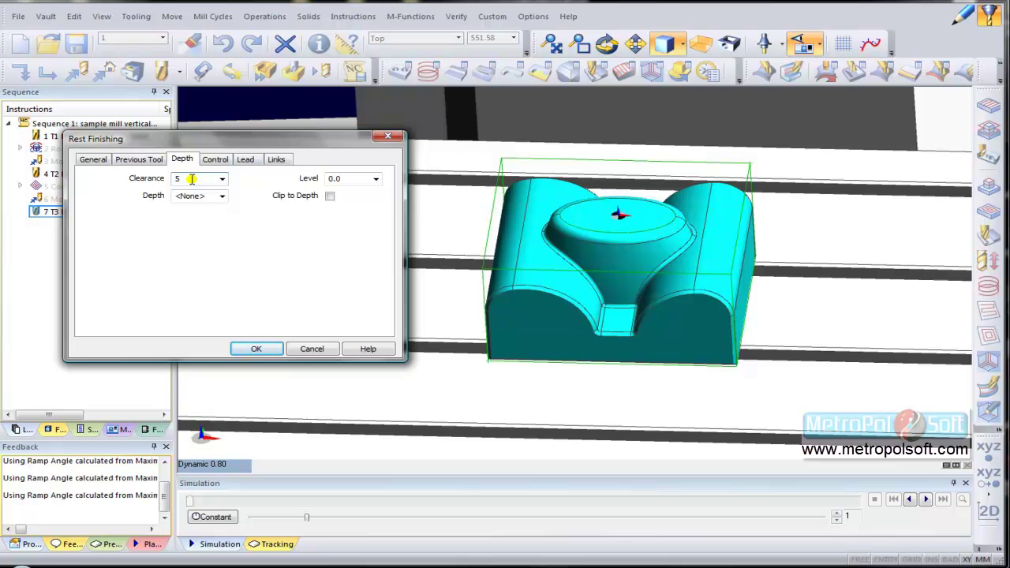
# Leave the level at 0.0 and the depth at None.
pyautogui.doubleClick(349, 181)
pyautogui.click(350, 180)
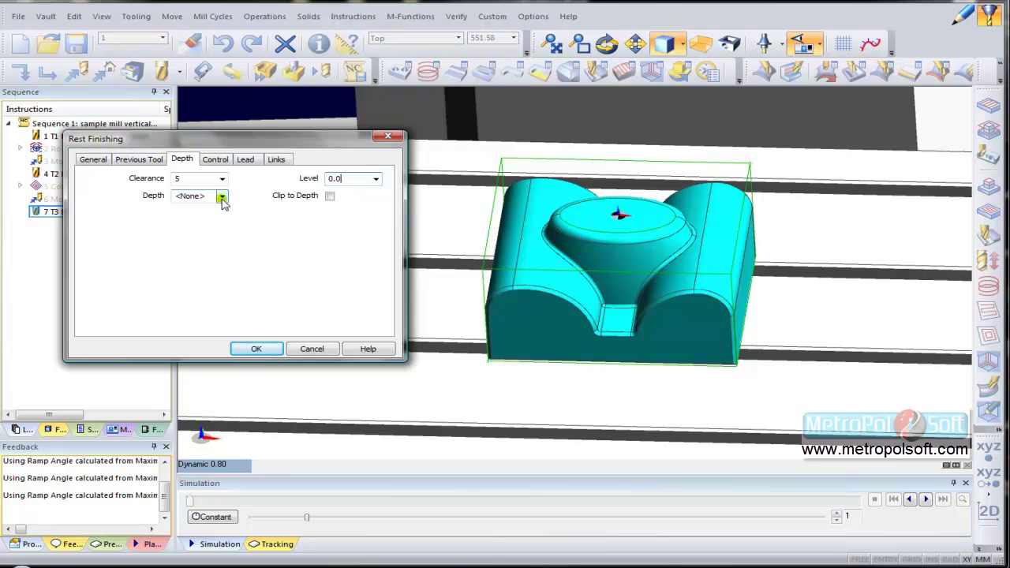
pyautogui.click(223, 198)
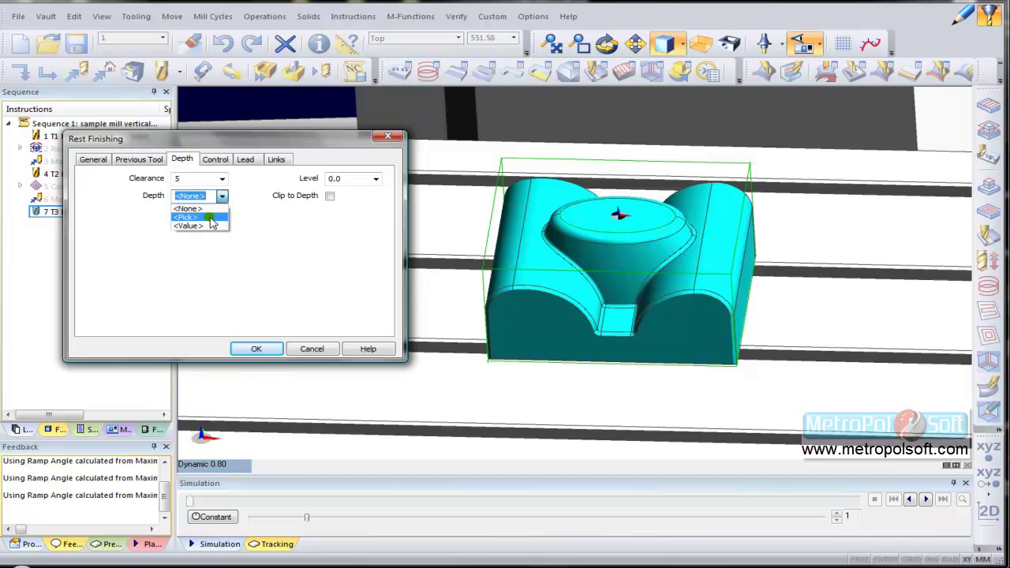
pyautogui.click(264, 247)
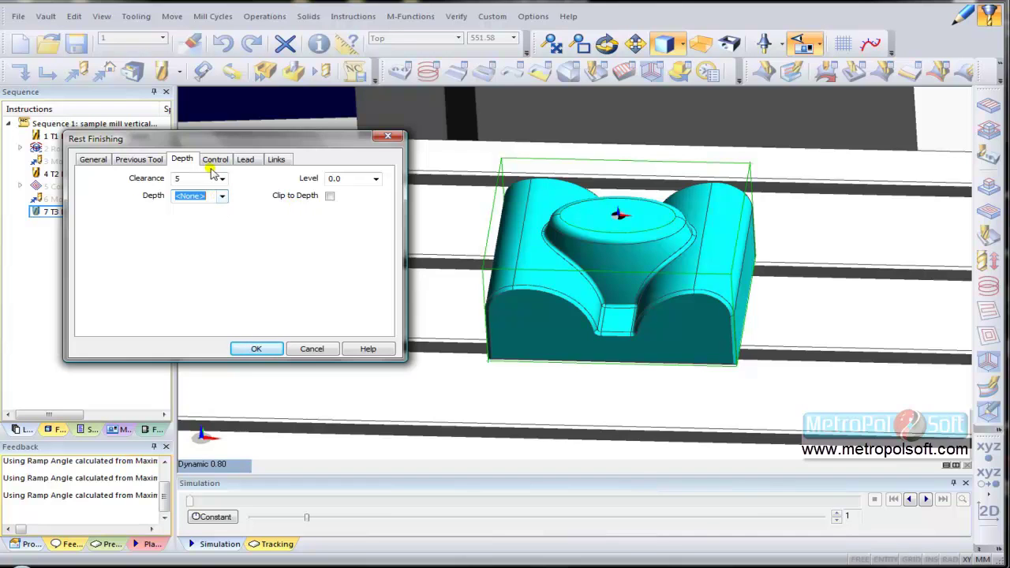
# Bring up the Rest Finishing help page from the Control settings.
pyautogui.click(206, 197)
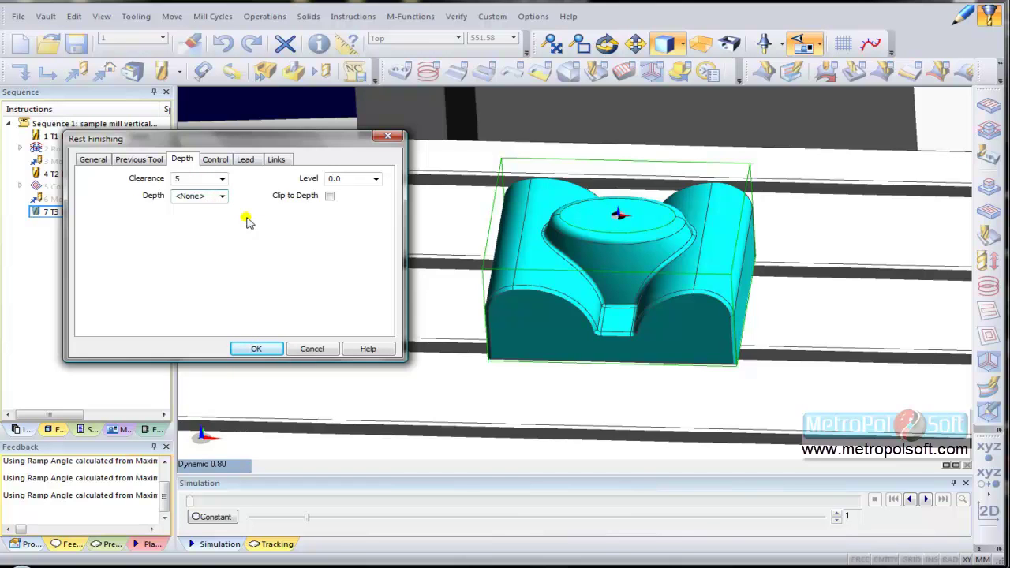
pyautogui.click(217, 160)
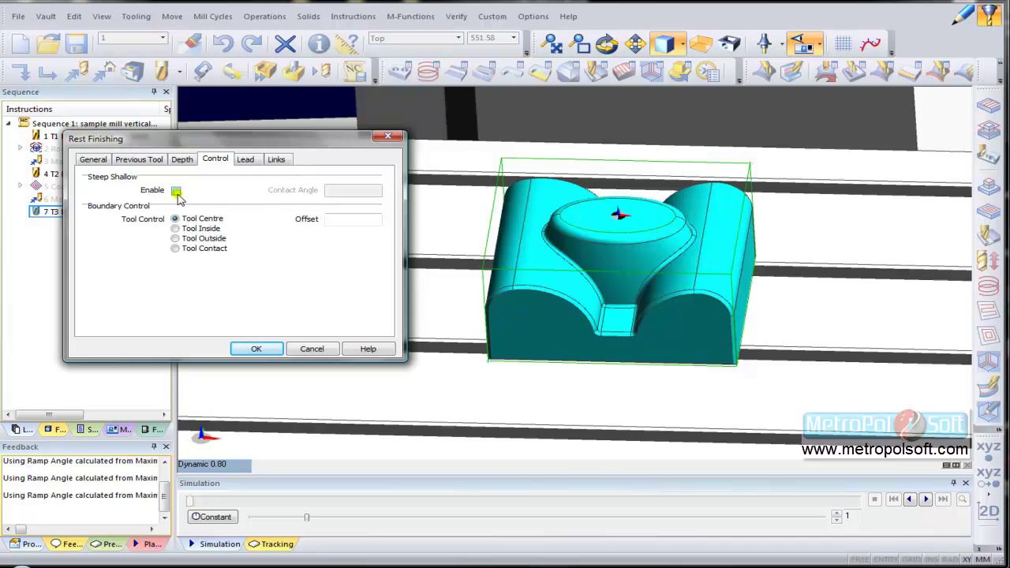
pyautogui.click(363, 349)
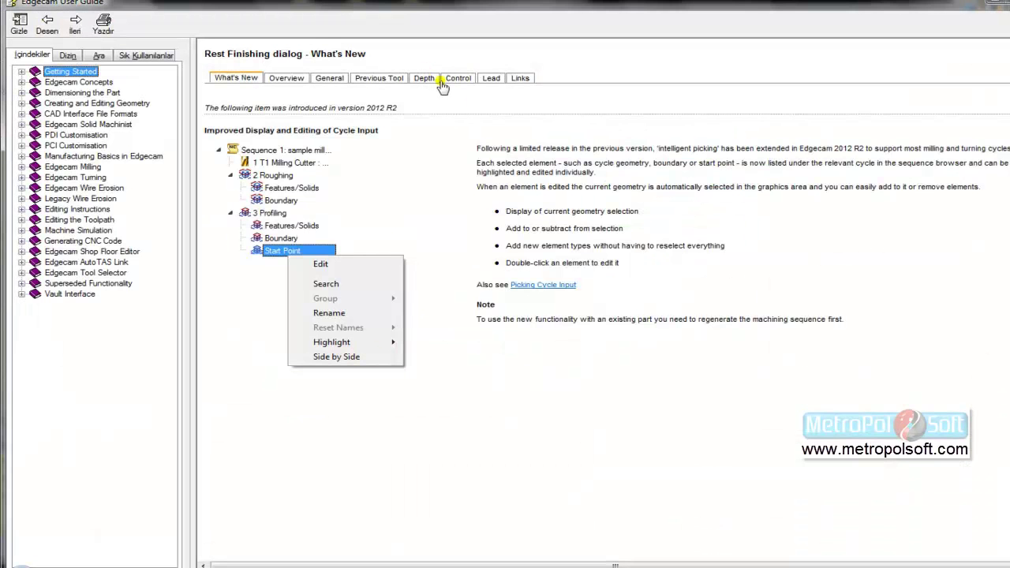
# Read the help's Control section and expand the steep/shallow illustration.
pyautogui.click(442, 85)
pyautogui.click(331, 134)
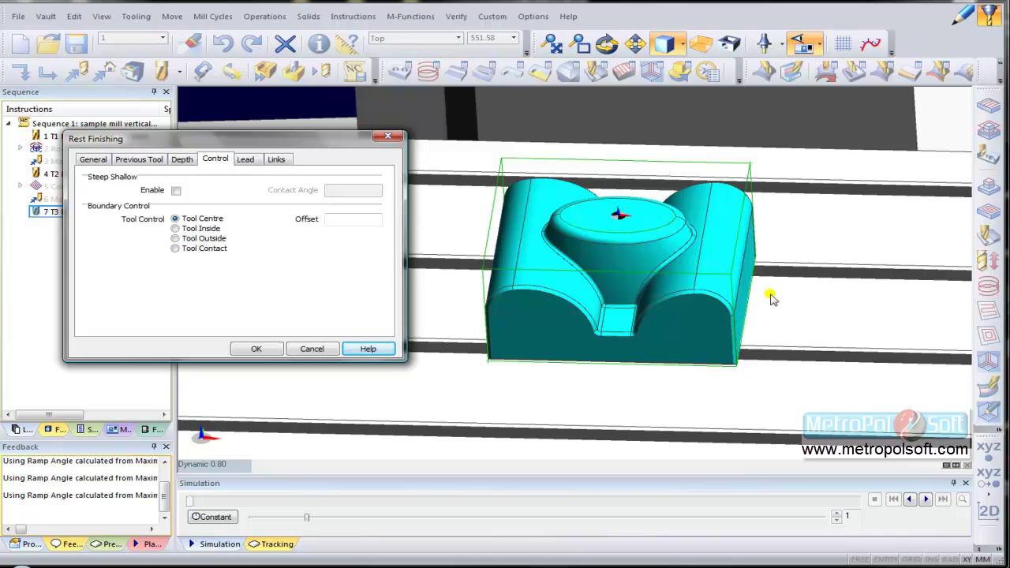
# Try horizontal lead moves with a 90° angle and radius 5.
pyautogui.click(246, 161)
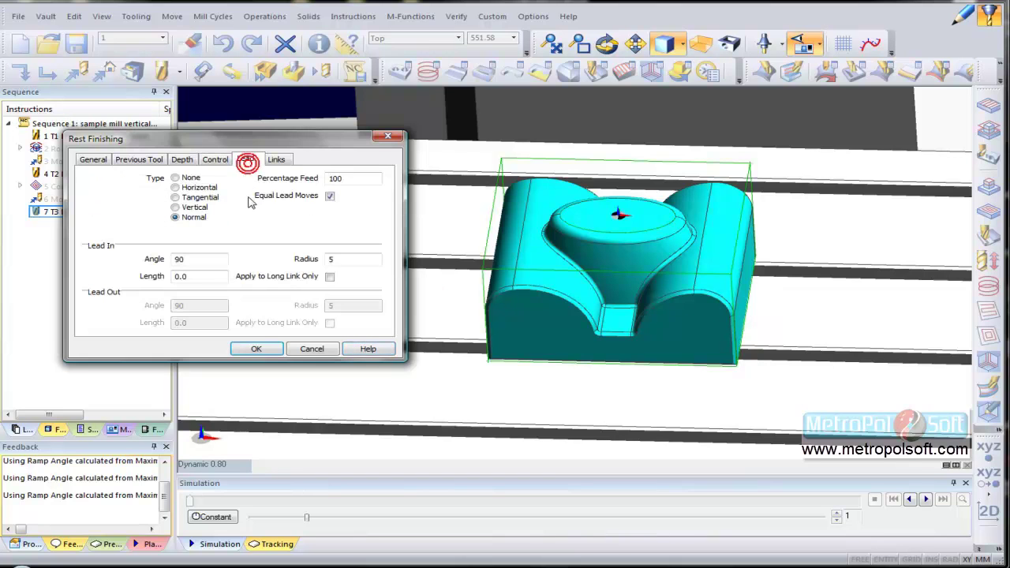
pyautogui.click(179, 178)
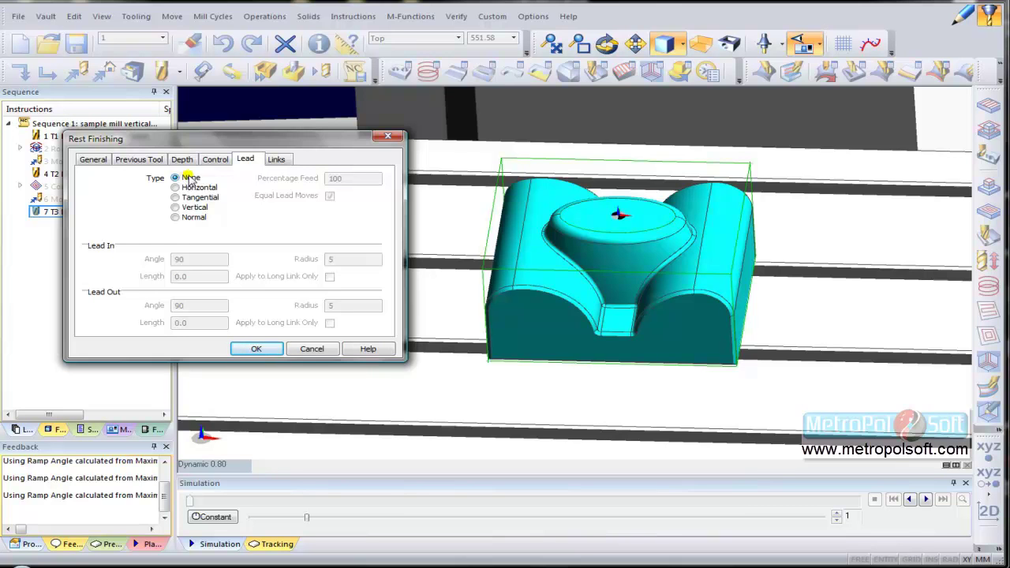
pyautogui.click(176, 187)
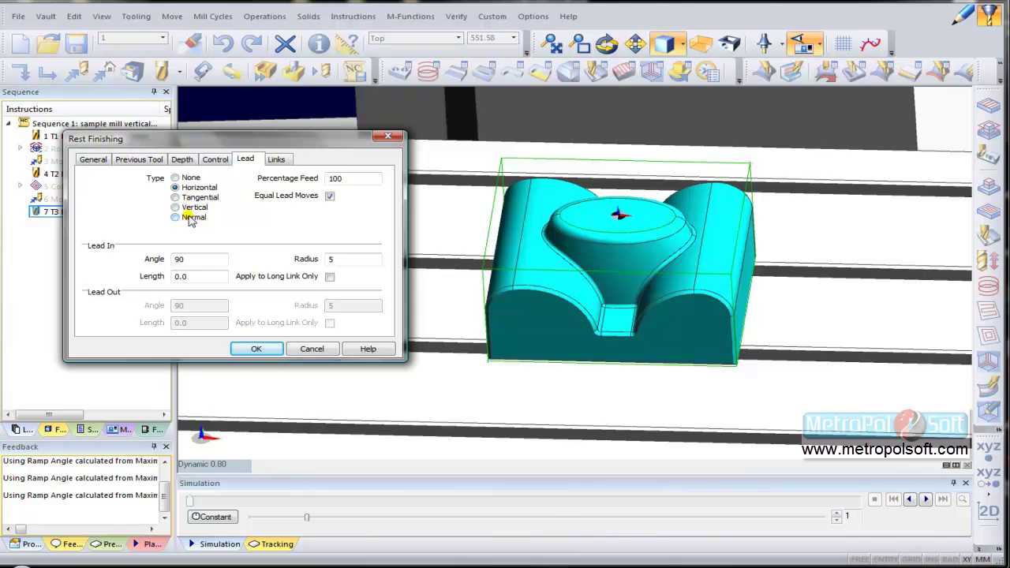
pyautogui.doubleClick(191, 261)
pyautogui.doubleClick(332, 259)
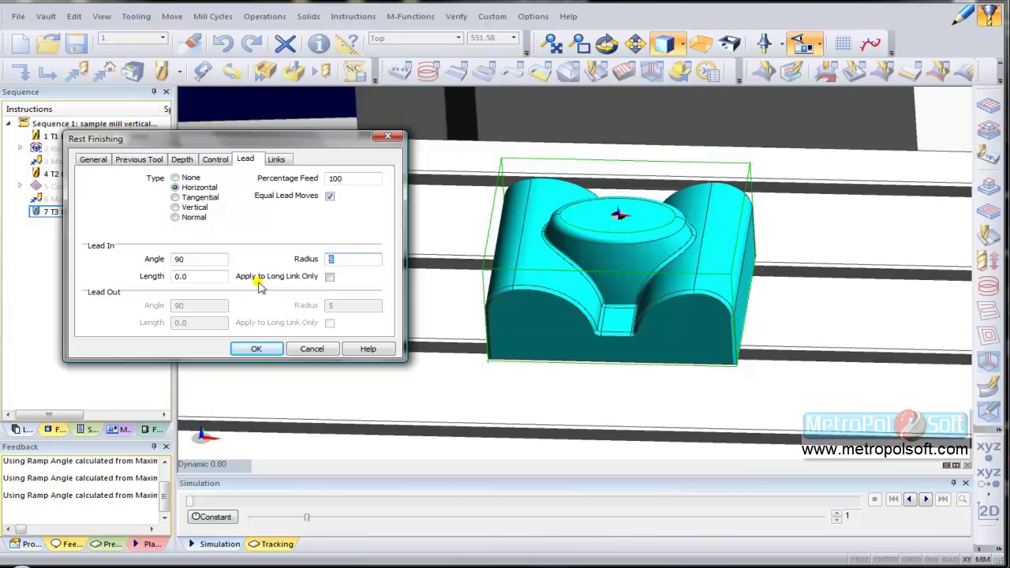
pyautogui.doubleClick(210, 276)
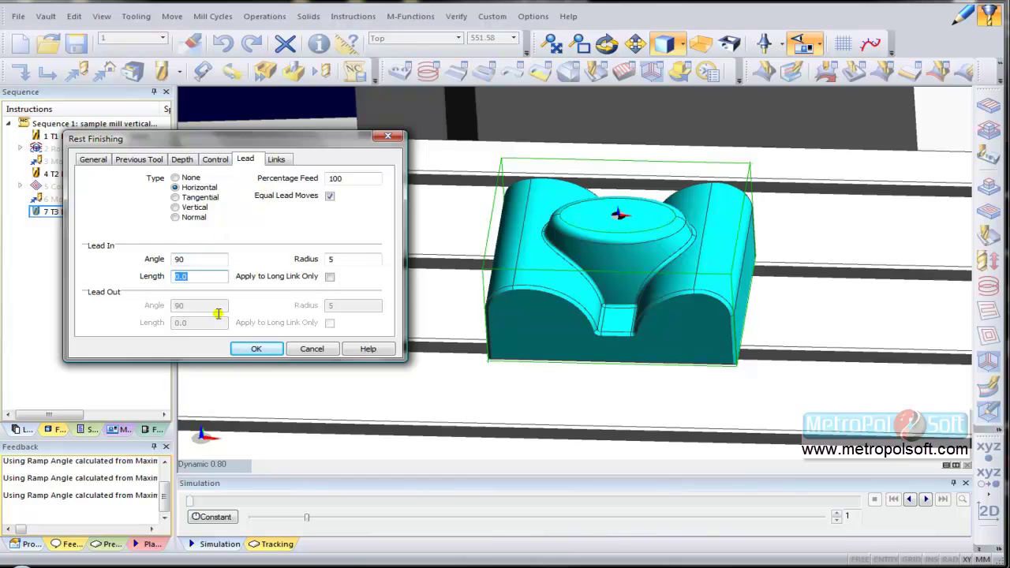
# Make lead-out match lead-in again, then set the lead Type to None.
pyautogui.click(330, 195)
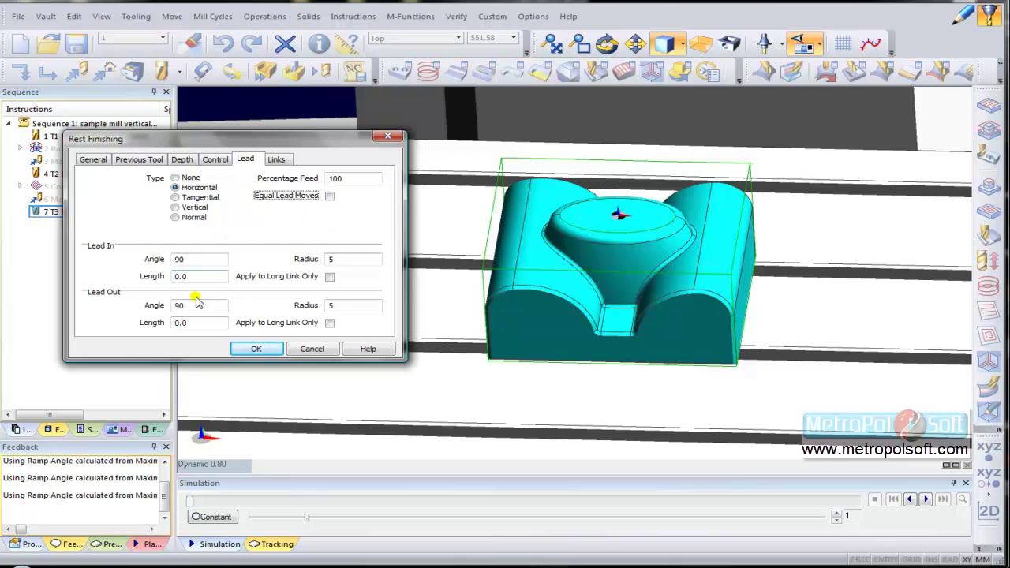
pyautogui.press('Tab')
pyautogui.press('Tab')
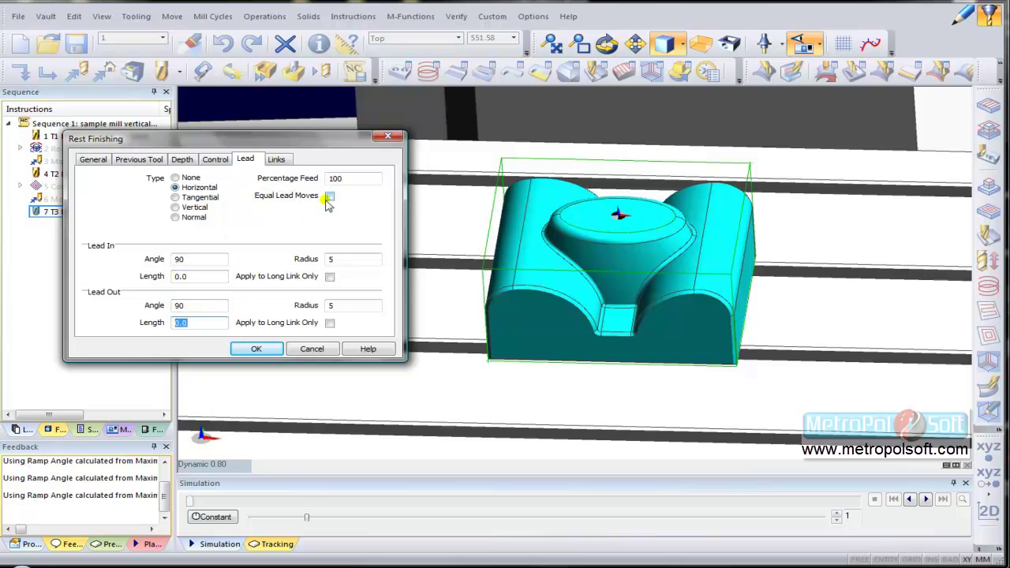
pyautogui.click(330, 196)
pyautogui.hotkey('shift', 'Tab')
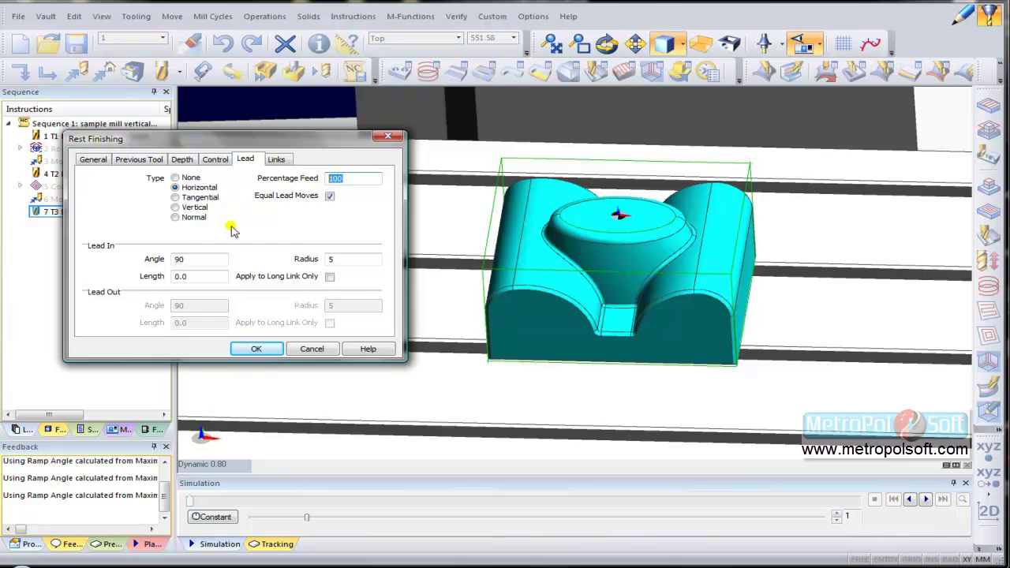
pyautogui.doubleClick(183, 260)
pyautogui.click(351, 260)
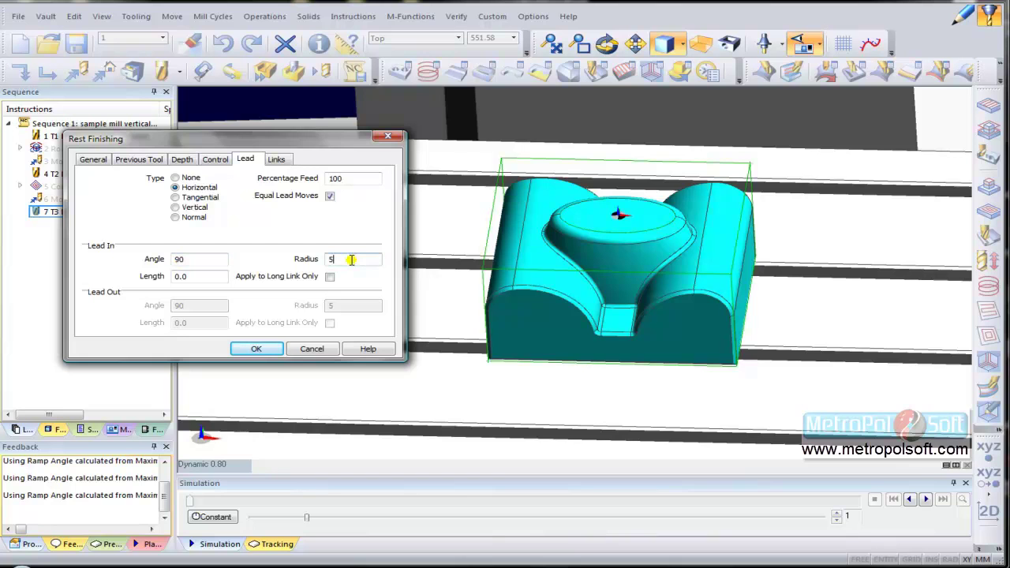
pyautogui.click(176, 178)
pyautogui.click(276, 160)
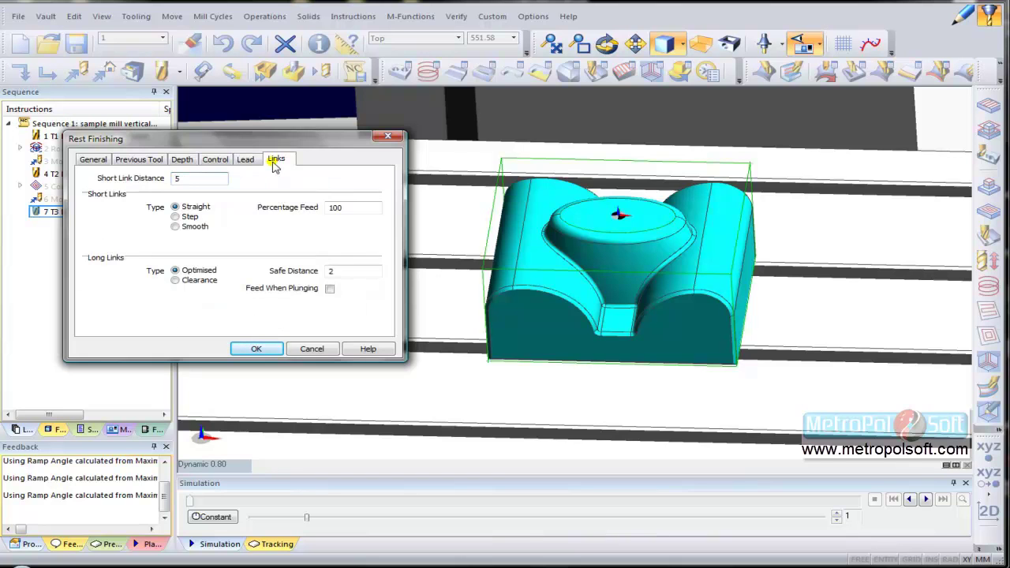
# Keep short links Straight at distance 5, safe distance 2, and long links Optimised.
pyautogui.click(219, 178)
pyautogui.click(193, 181)
pyautogui.click(175, 206)
pyautogui.click(339, 273)
pyautogui.click(343, 274)
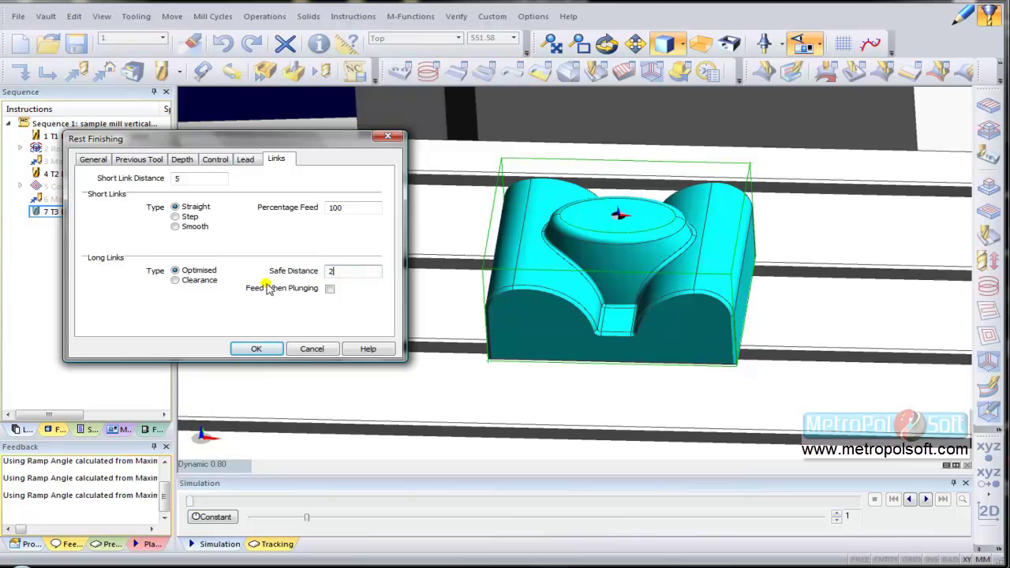
pyautogui.click(197, 280)
pyautogui.click(181, 160)
pyautogui.click(273, 161)
pyautogui.click(177, 270)
# Accept the cycle, window-select all part surfaces, and use the stock's top rectangle as containment boundary.
pyautogui.click(255, 348)
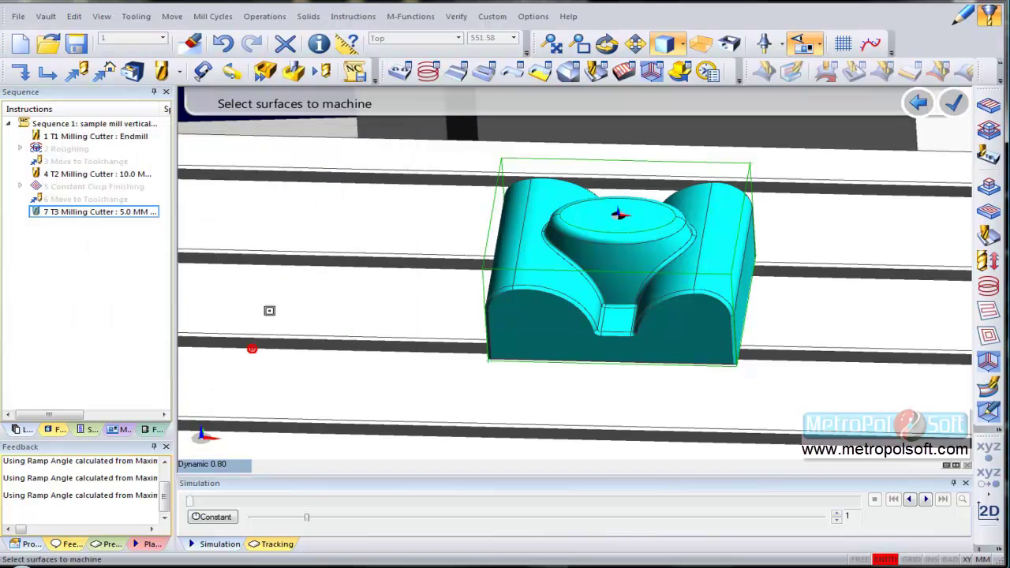
pyautogui.click(806, 44)
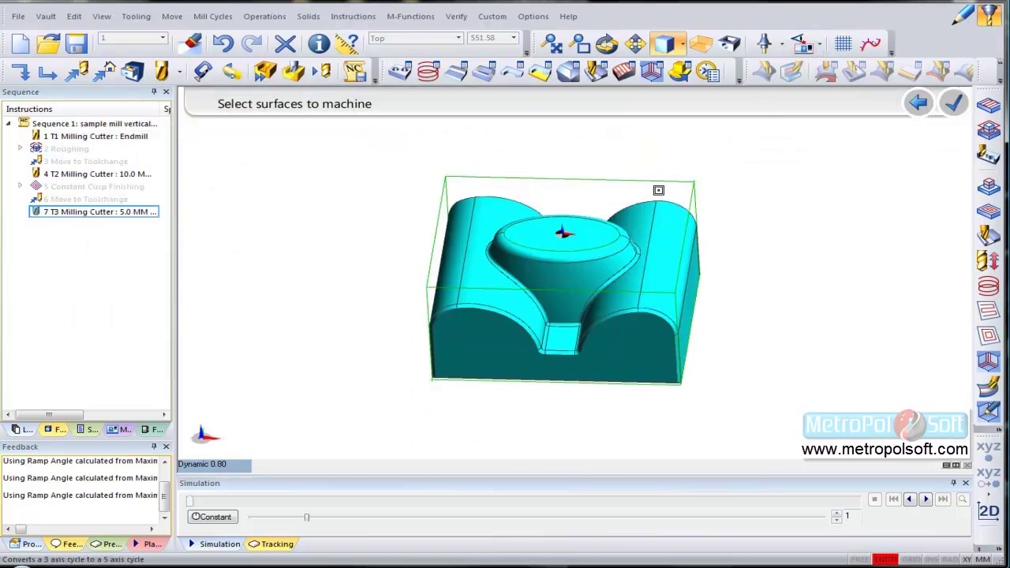
pyautogui.click(598, 210)
pyautogui.click(602, 199)
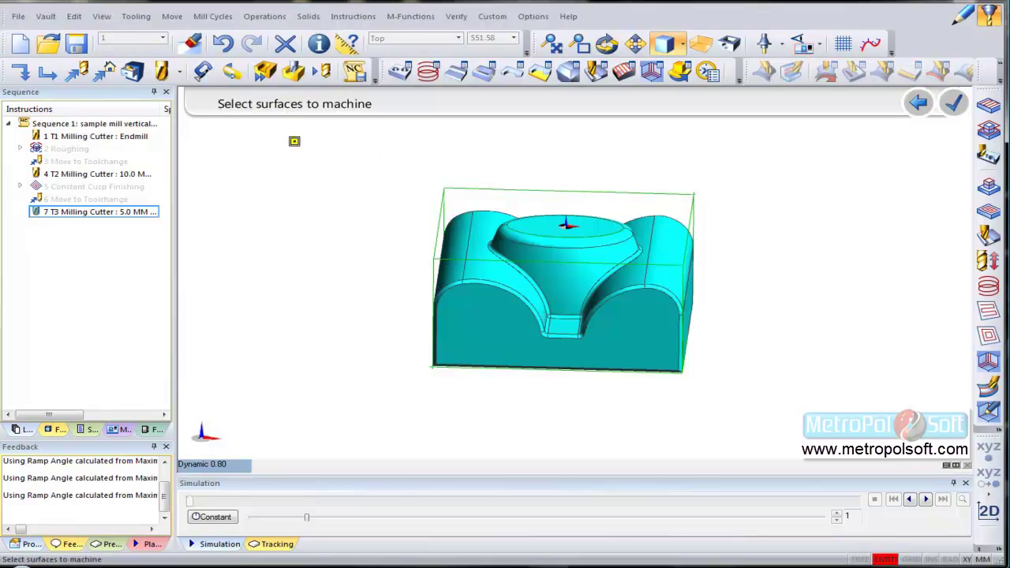
pyautogui.click(776, 432)
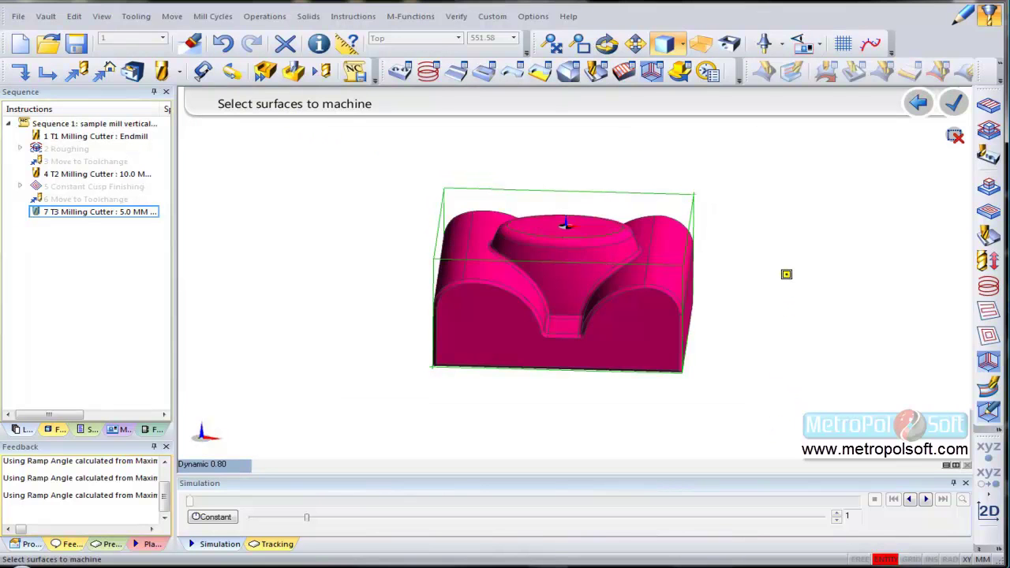
pyautogui.rightClick(816, 241)
pyautogui.click(573, 190)
pyautogui.rightClick(775, 171)
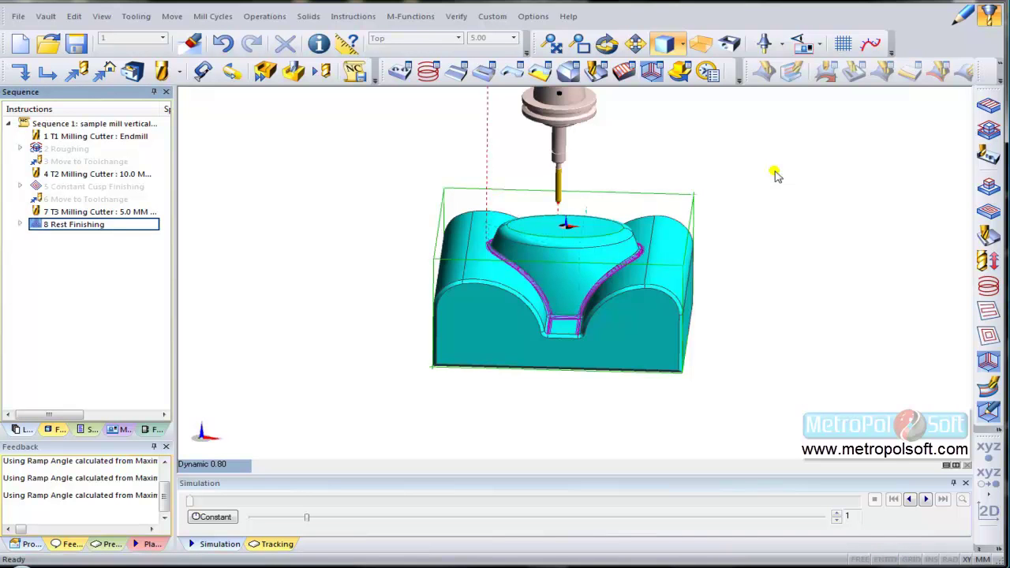
# Zoom and rotate to inspect the toolpath passes in the pocket and around the boss.
pyautogui.moveTo(774, 174); pyautogui.dragTo(592, 261, button='middle')
pyautogui.scroll(5, 563, 350)
pyautogui.scroll(3, 586, 205)
pyautogui.scroll(3, 514, 328)
pyautogui.scroll(2, 514, 327)
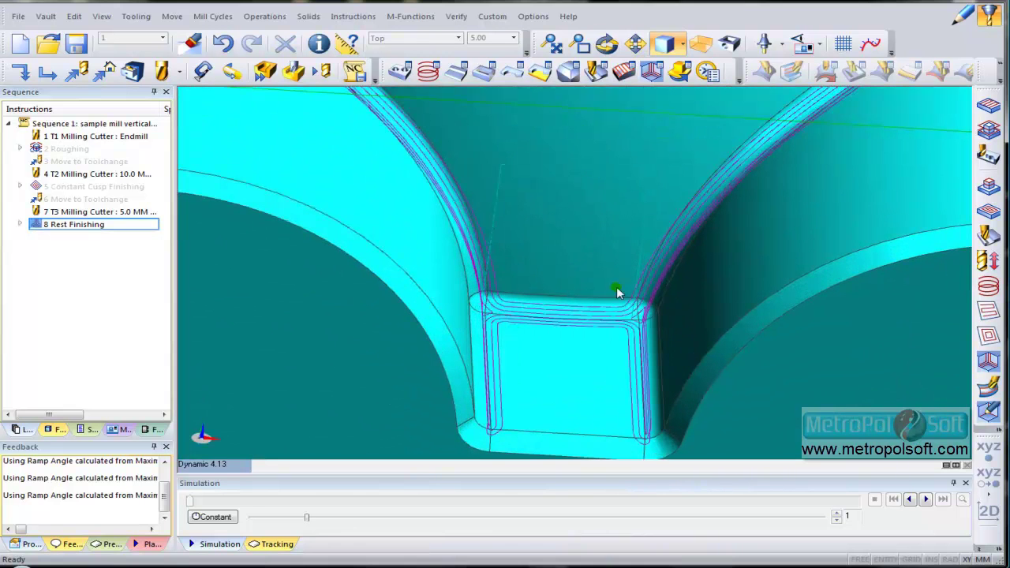
pyautogui.scroll(-2, 640, 310)
pyautogui.moveTo(577, 255); pyautogui.dragTo(568, 280, button='middle')
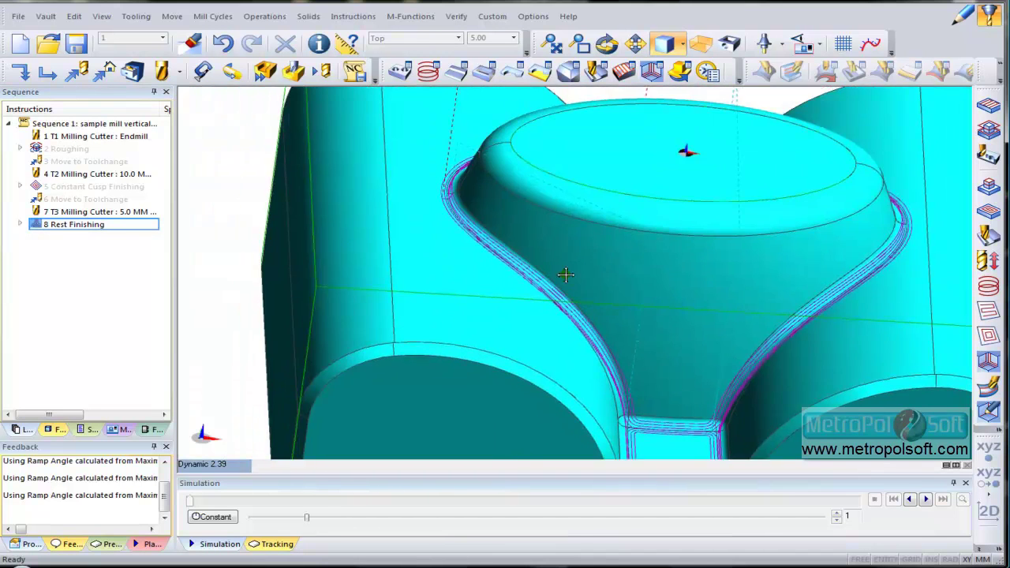
pyautogui.scroll(3, 523, 294)
pyautogui.scroll(-4, 446, 282)
pyautogui.scroll(-5, 695, 363)
# Simulate 8 Rest Finishing from the Sequence tree and adjust the playback speed.
pyautogui.click(119, 229)
pyautogui.rightClick(96, 227)
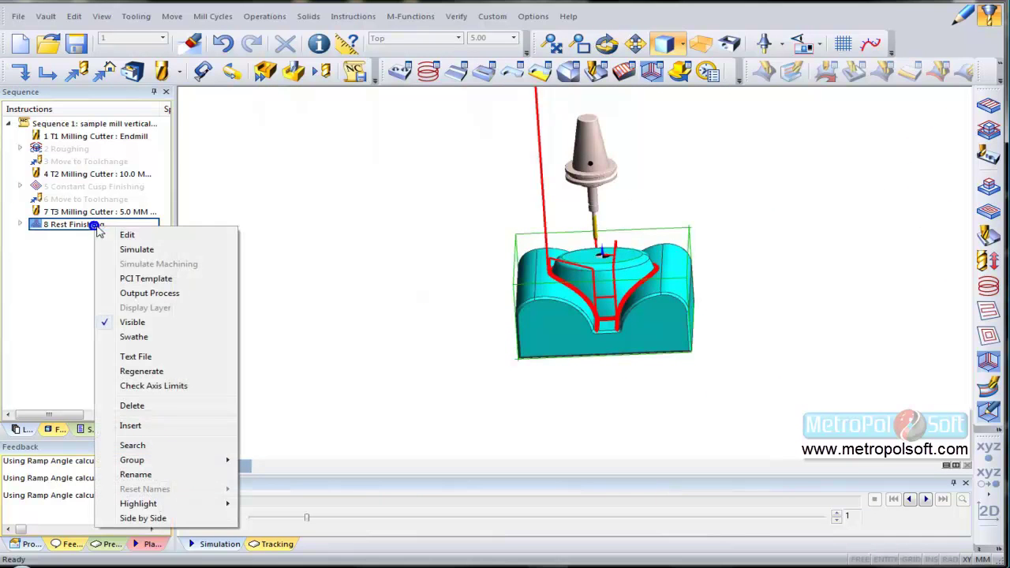
pyautogui.click(136, 250)
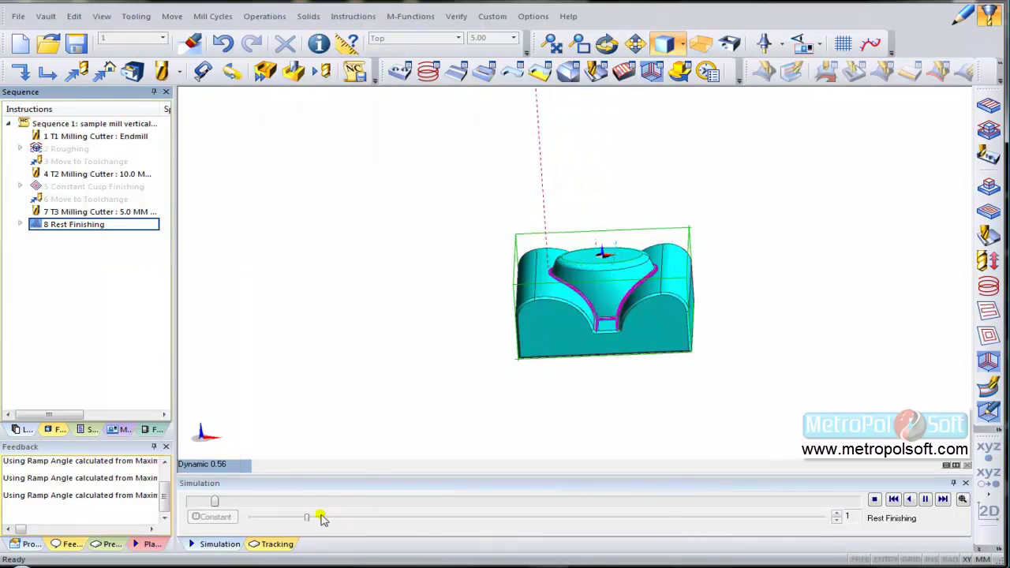
pyautogui.moveTo(315, 518); pyautogui.dragTo(319, 518)
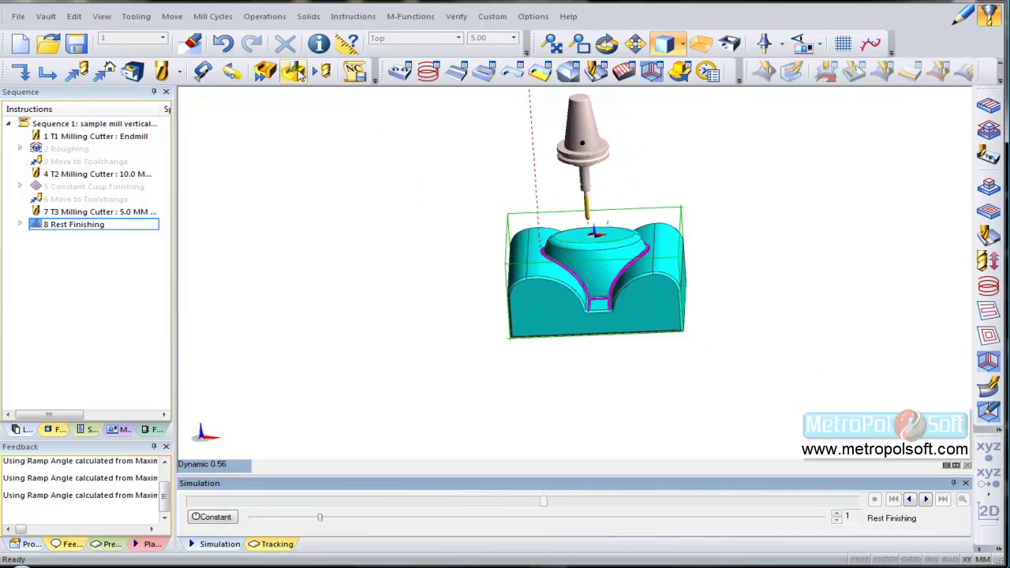
# Launch machine simulation and display the machine base, guards, axis mounts, turret and table.
pyautogui.click(294, 71)
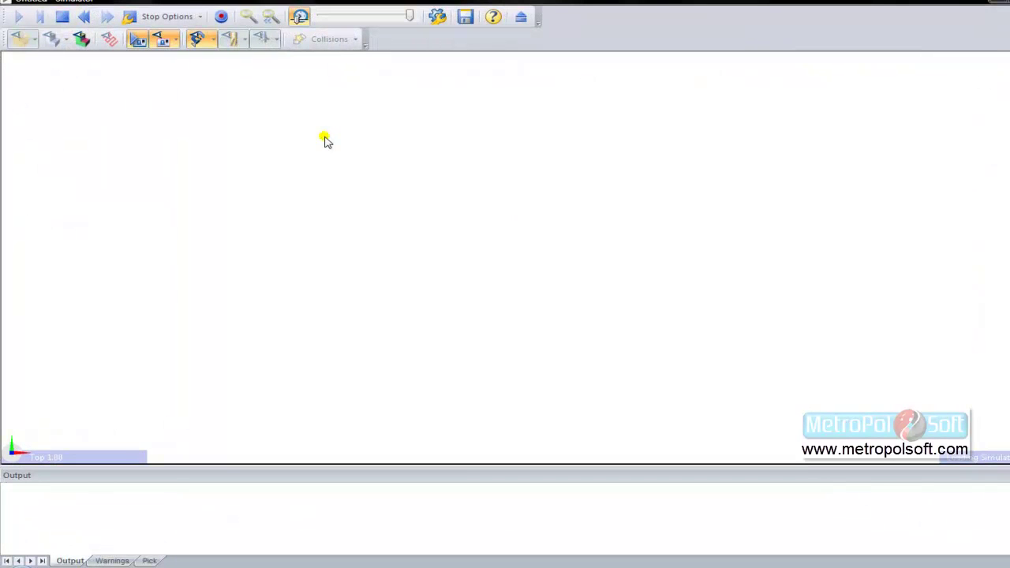
pyautogui.click(175, 39)
pyautogui.click(189, 80)
pyautogui.click(175, 40)
pyautogui.click(190, 60)
pyautogui.click(175, 39)
pyautogui.click(193, 100)
pyautogui.click(175, 40)
pyautogui.click(198, 119)
pyautogui.click(175, 39)
pyautogui.click(197, 140)
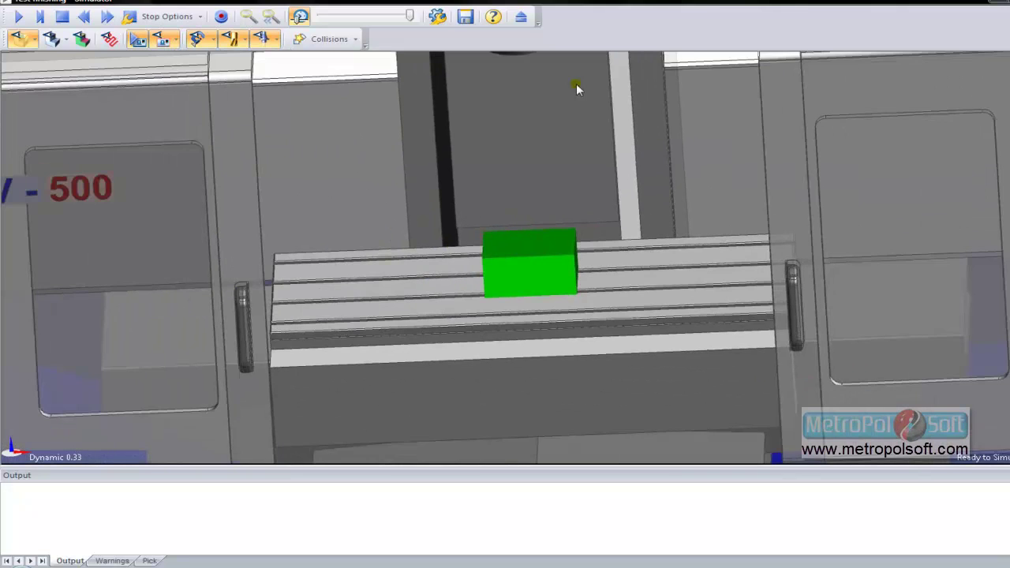
# Show the Sequence Browser panel and rotate the machine to a more frontal view.
pyautogui.rightClick(654, 13)
pyautogui.click(690, 140)
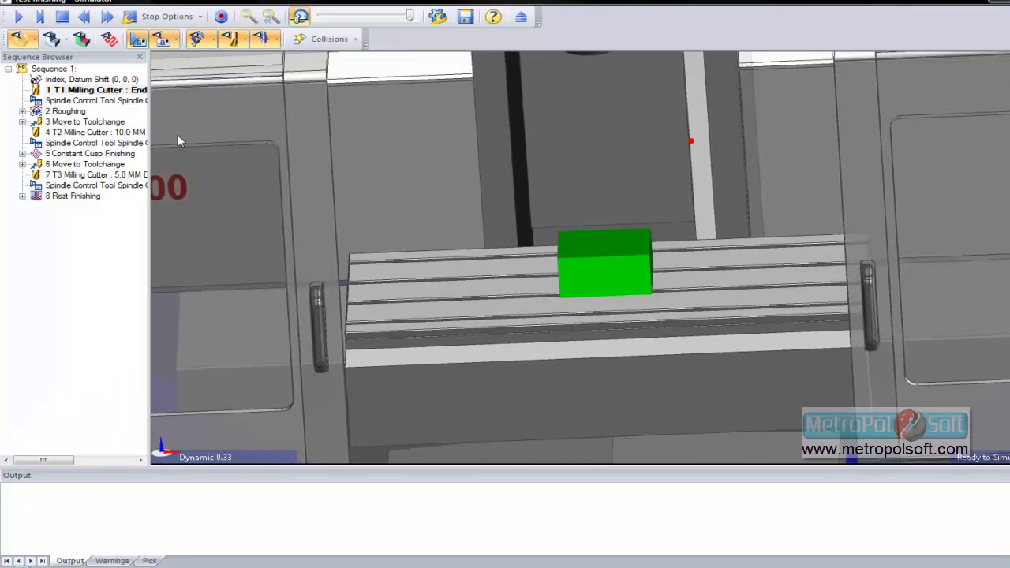
pyautogui.moveTo(574, 239)
pyautogui.mouseDown(button='middle')
pyautogui.moveTo(577, 197)
pyautogui.moveTo(544, 264)
pyautogui.mouseUp(button='middle')
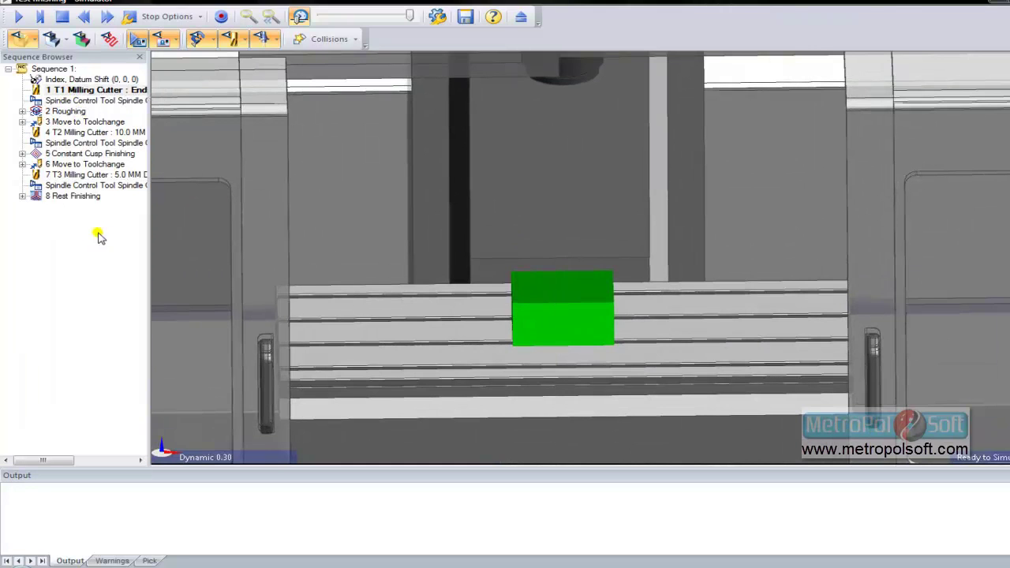
# Double-click 8 Rest Finishing to simulate roughing and cusp finishing up to the T3 tool change.
pyautogui.doubleClick(73, 175)
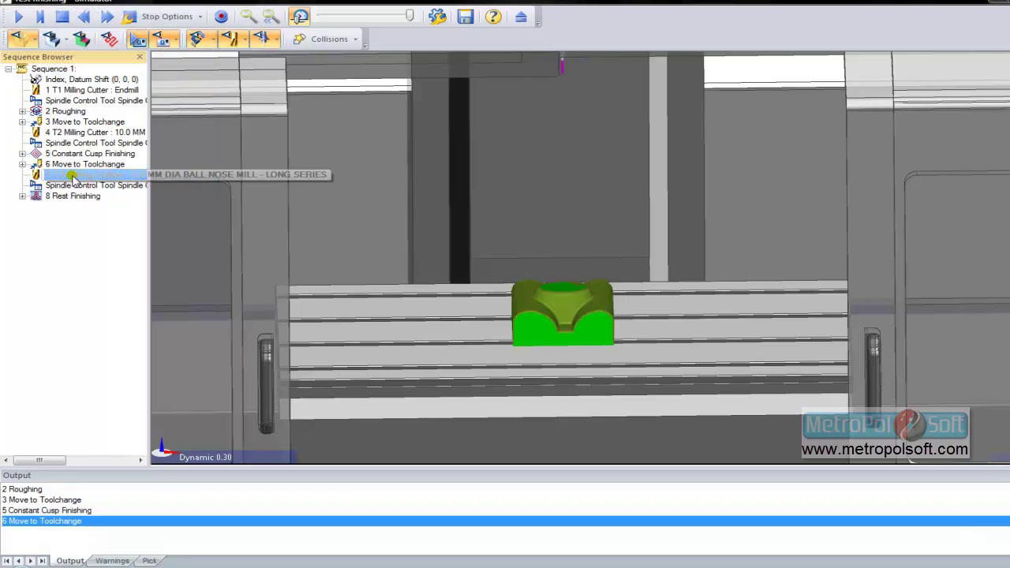
# Make the 7 T3 5.0 mm cutter step current, set playback speed, and start playing.
pyautogui.click(75, 179)
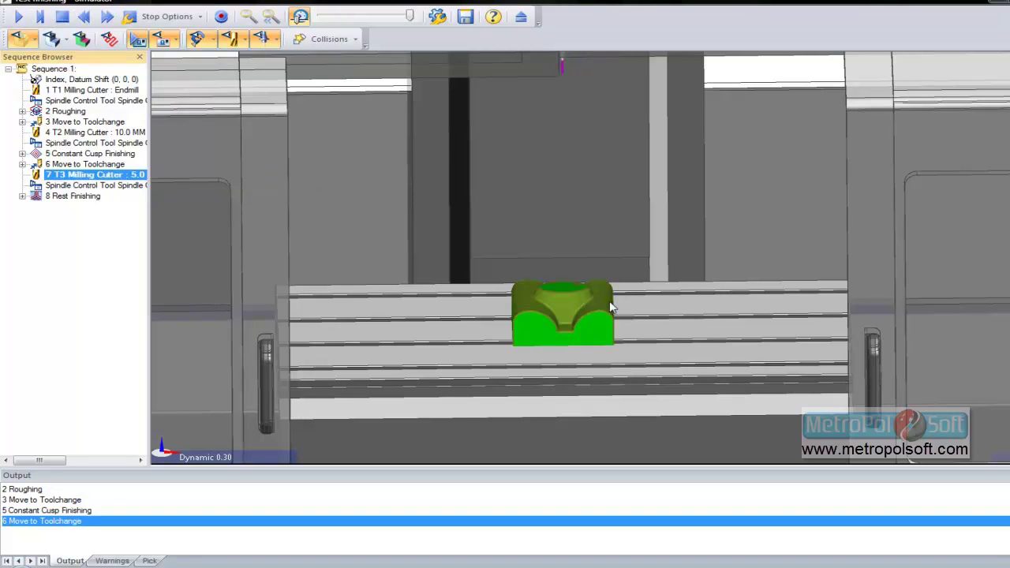
pyautogui.scroll(2, 473, 310)
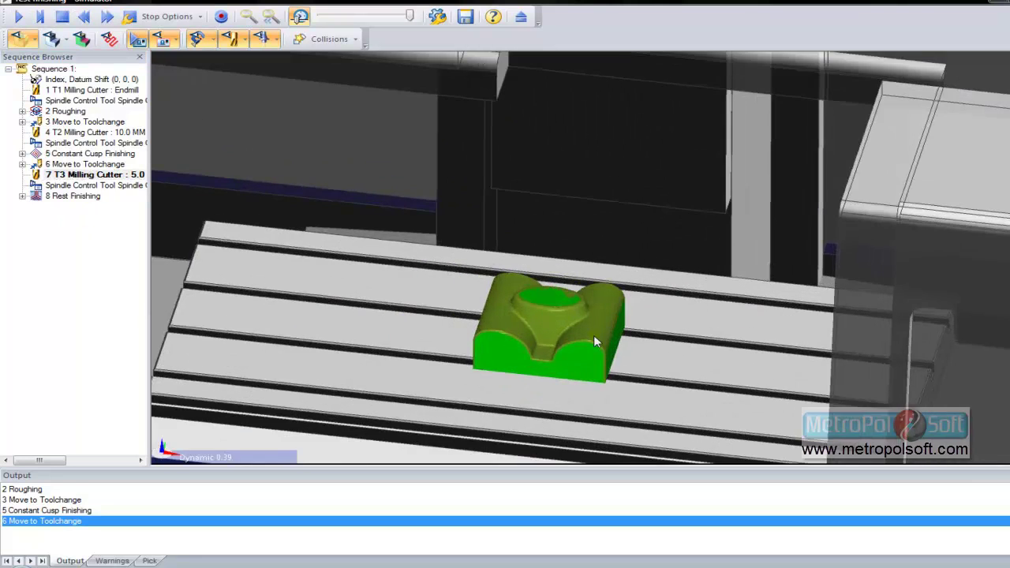
pyautogui.scroll(2, 593, 335)
pyautogui.scroll(2, 616, 253)
pyautogui.scroll(2, 519, 221)
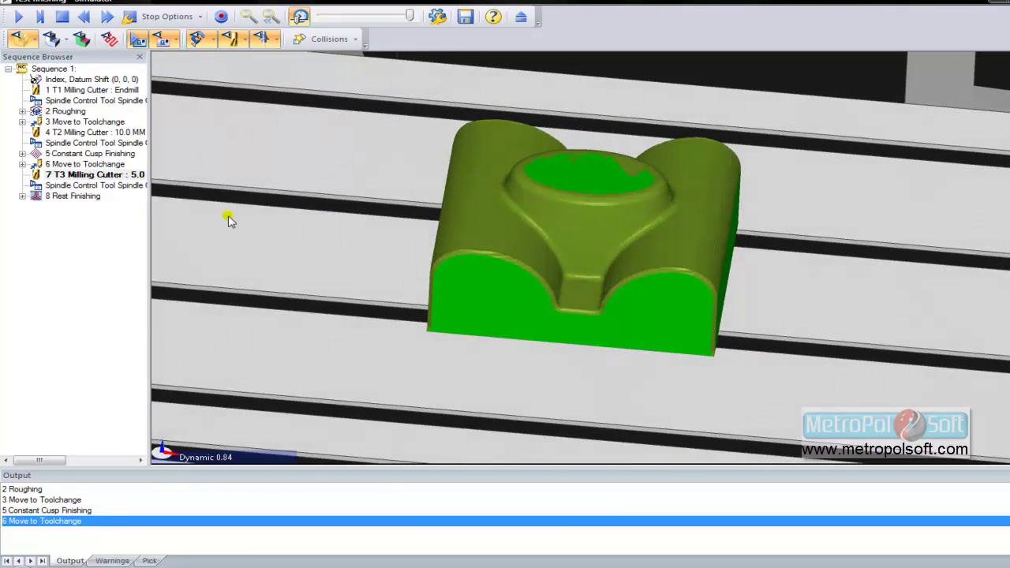
pyautogui.moveTo(404, 15); pyautogui.dragTo(323, 15)
pyautogui.click(19, 15)
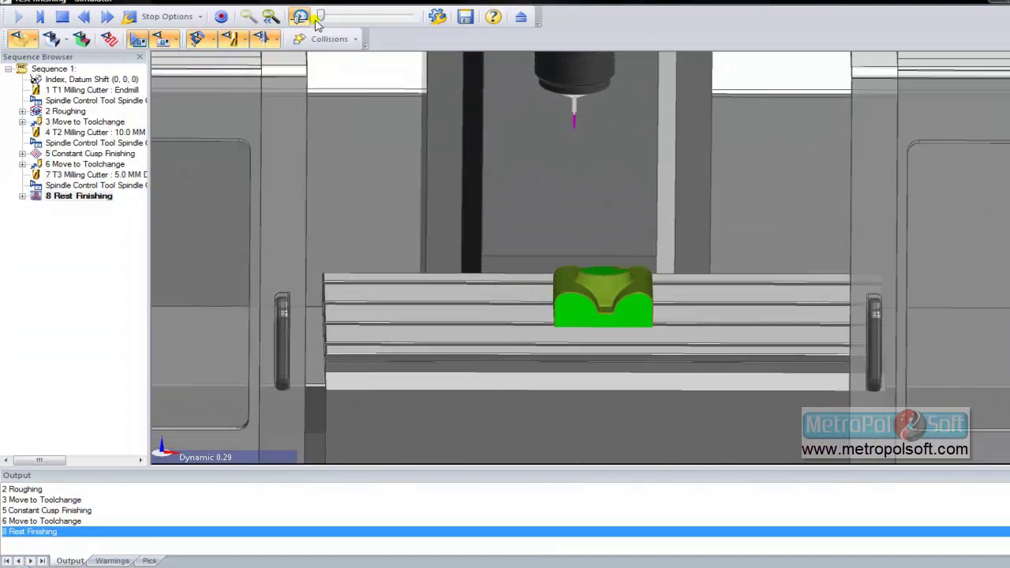
# Speed up playback and zoom in on the central fillets being rest-finished.
pyautogui.moveTo(321, 16); pyautogui.dragTo(352, 23)
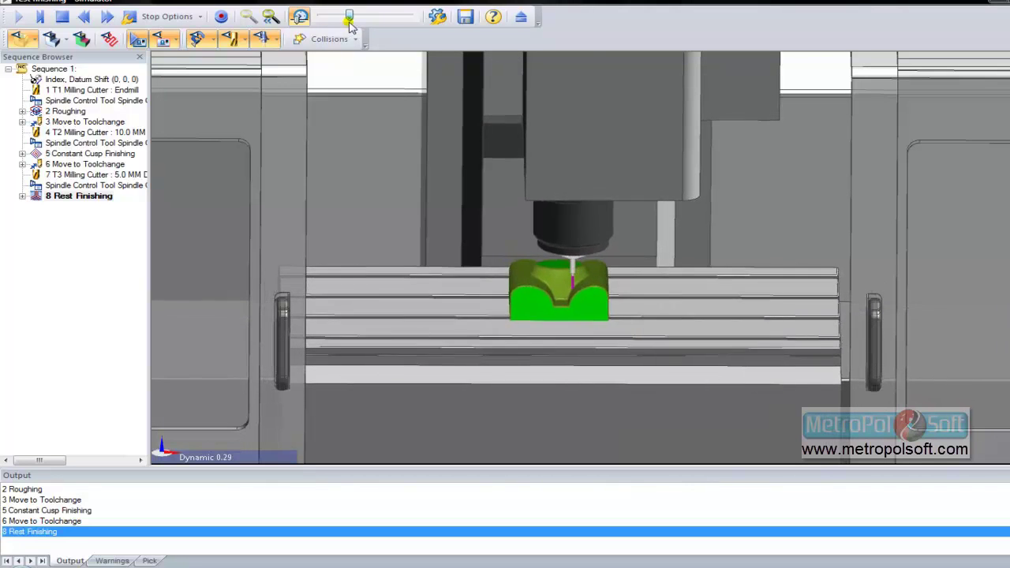
pyautogui.scroll(2, 552, 268)
pyautogui.scroll(2, 564, 321)
pyautogui.scroll(2, 564, 315)
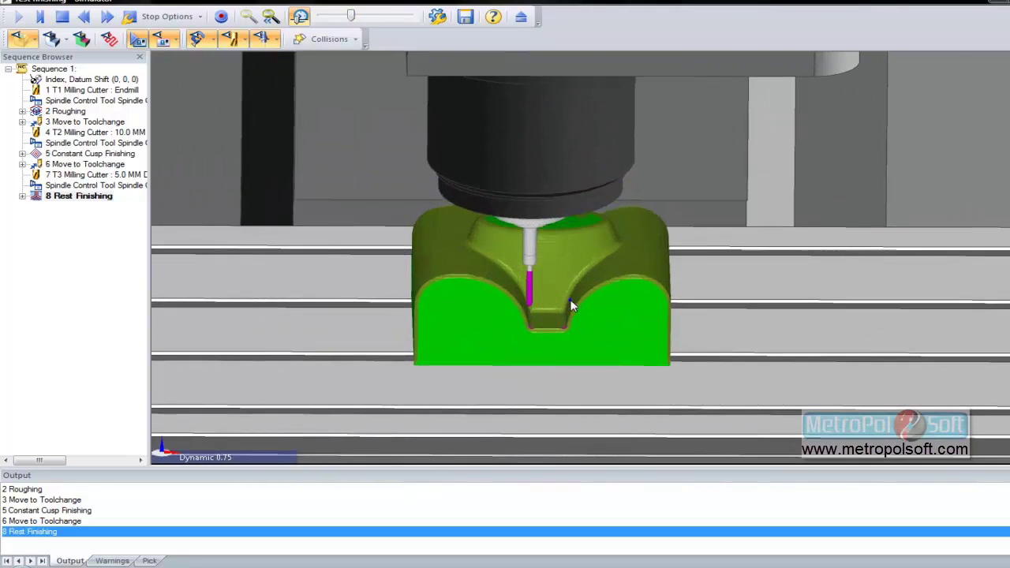
pyautogui.scroll(2, 555, 308)
pyautogui.scroll(1, 551, 284)
pyautogui.scroll(2, 550, 292)
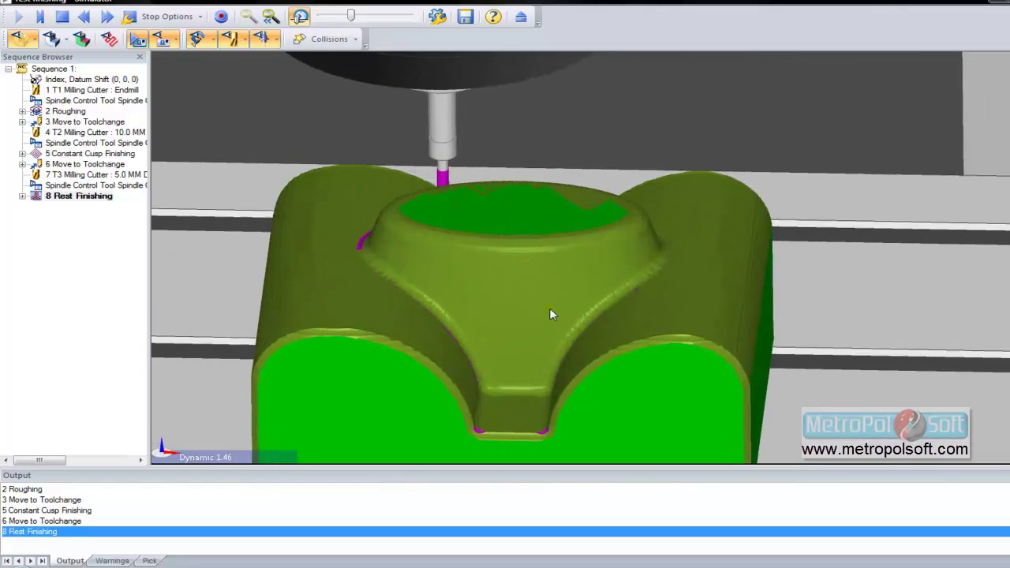
pyautogui.scroll(2, 550, 292)
pyautogui.scroll(1, 596, 304)
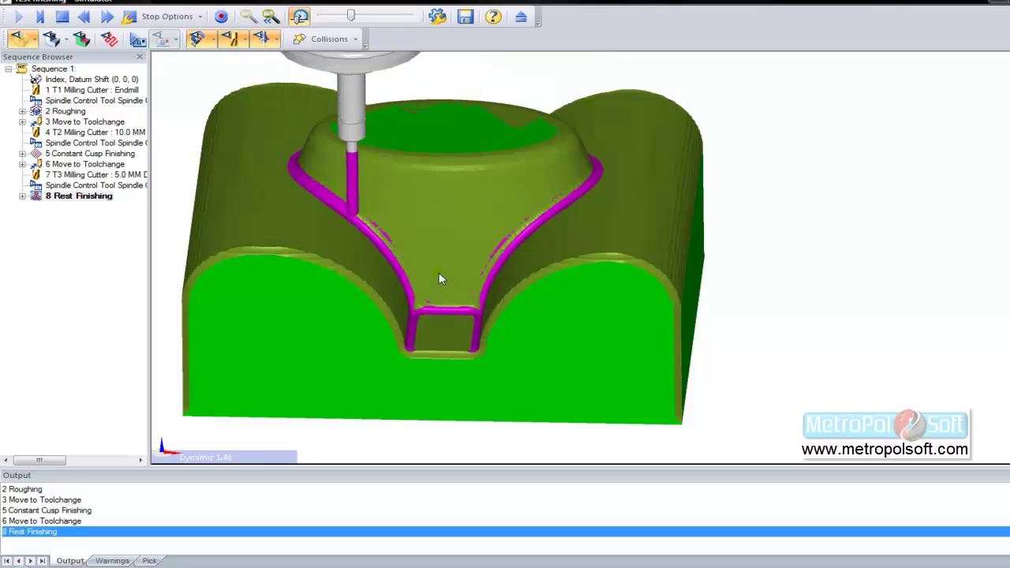
# Close the Simulator, run Solid Verify at full speed, and inspect the part's 647 faults.
pyautogui.click(1000, 20)
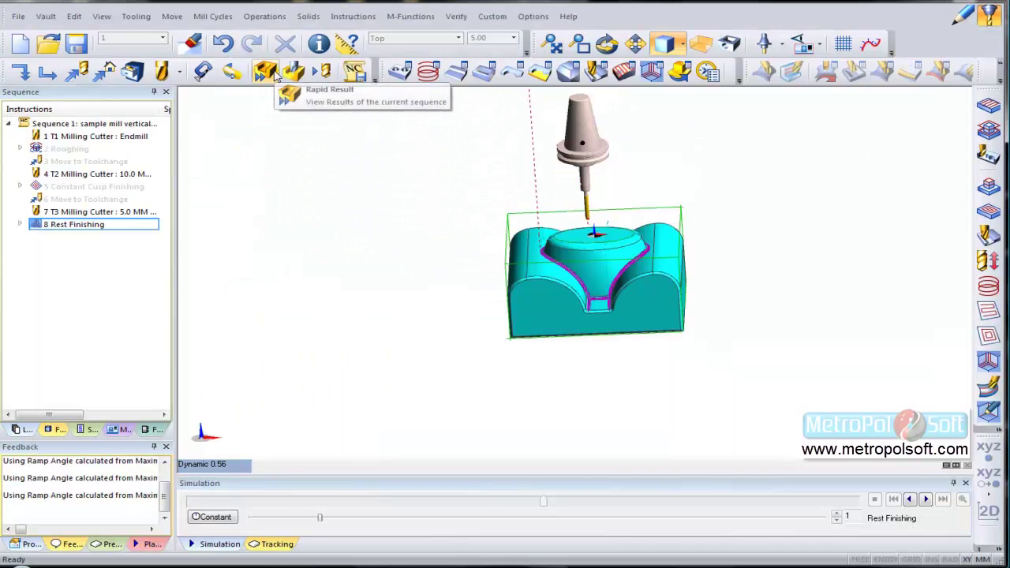
pyautogui.click(268, 72)
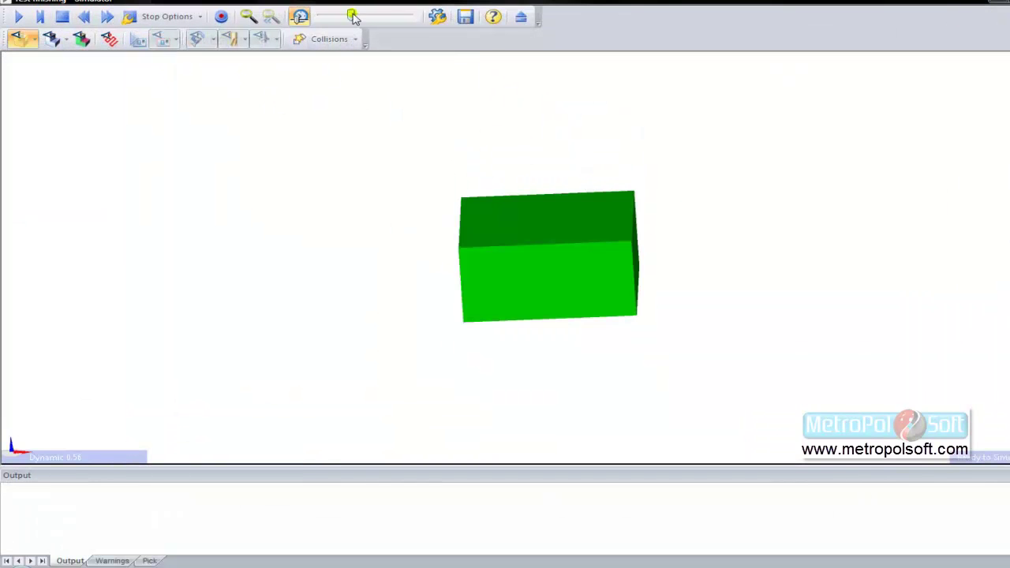
pyautogui.moveTo(353, 16); pyautogui.dragTo(409, 16)
pyautogui.click(19, 16)
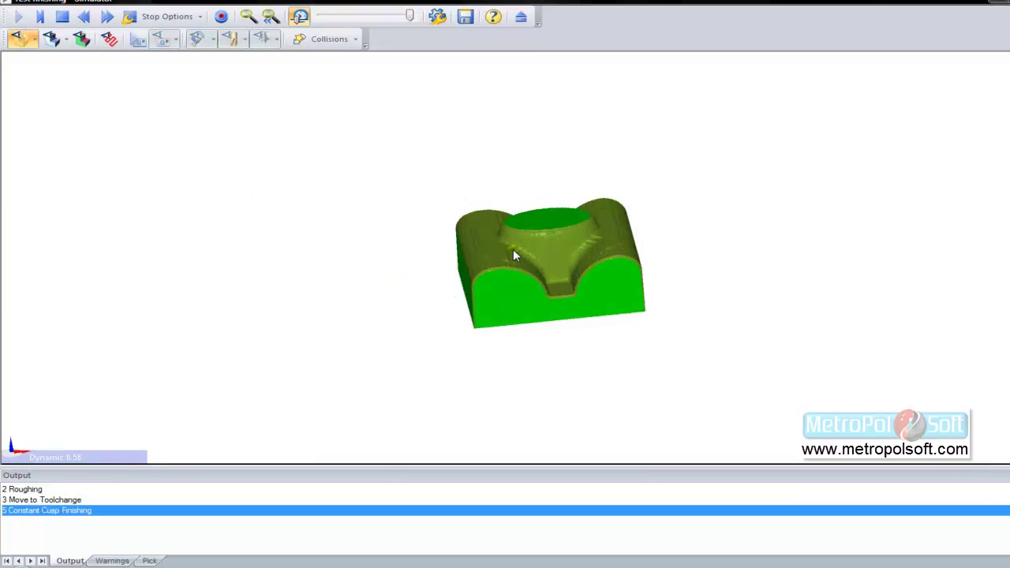
pyautogui.scroll(2, 513, 248)
pyautogui.scroll(3, 508, 250)
pyautogui.moveTo(499, 260)
pyautogui.mouseDown(button='middle')
pyautogui.moveTo(534, 328)
pyautogui.moveTo(511, 335)
pyautogui.mouseUp(button='middle')
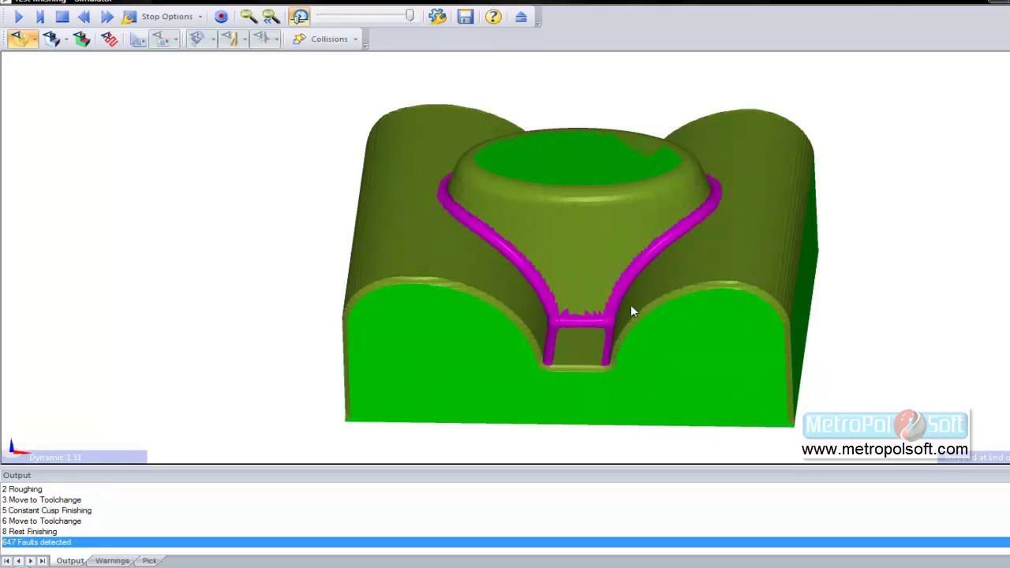